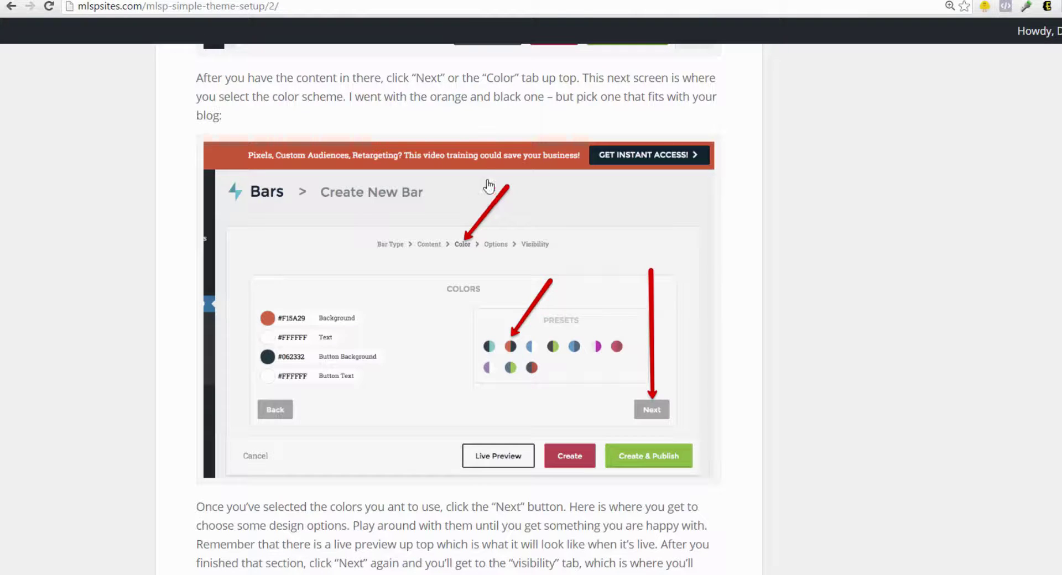
Step: Switch to the WordPress admin site and look through the installed plugins for QuickieBar PRO
{"action": "key", "text": "ctrl+Tab"}
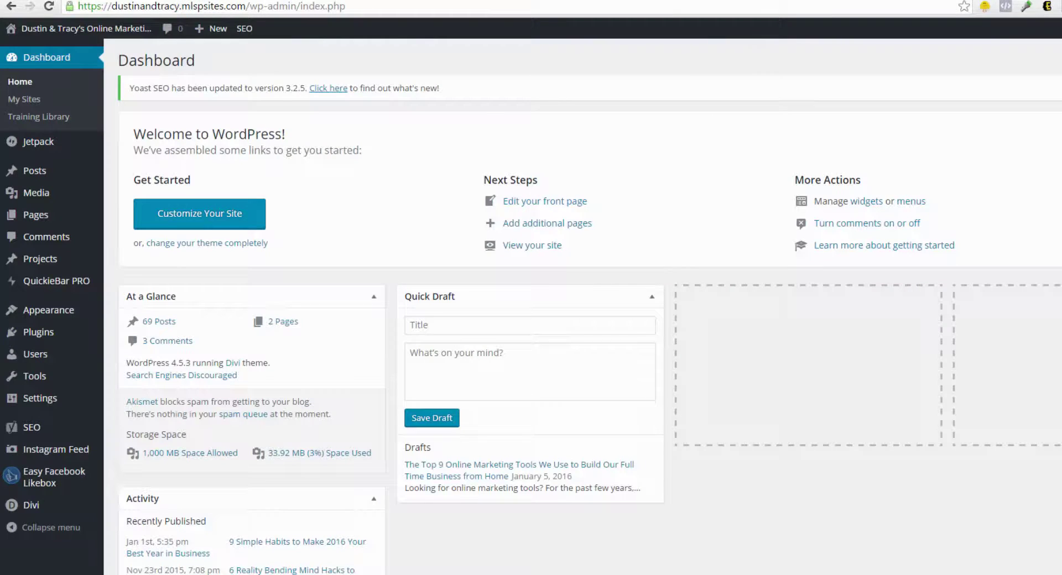
{"action": "left_click", "coordinate": [48, 335]}
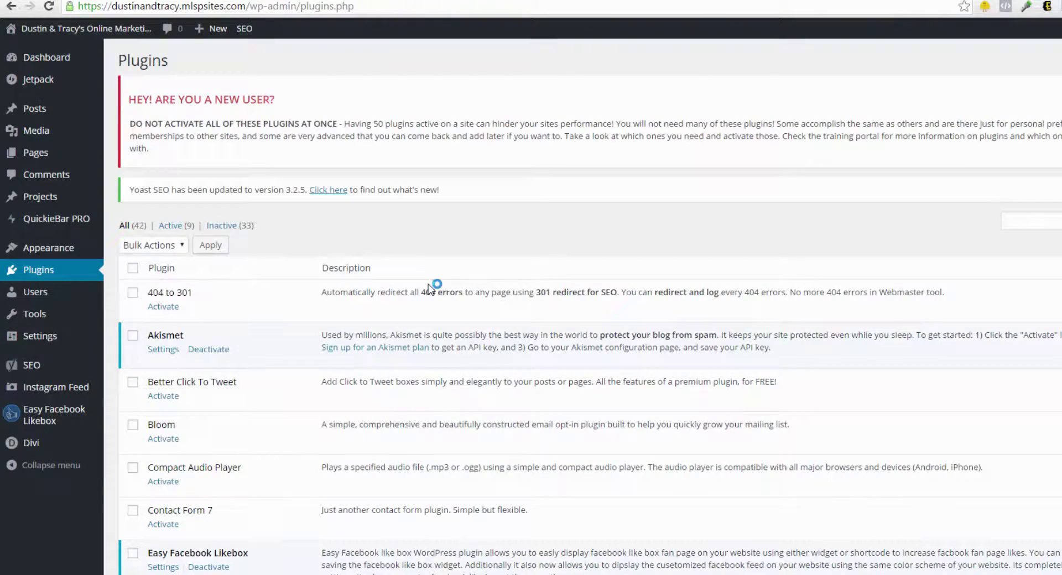
{"action": "scroll", "coordinate": [431, 288], "scroll_direction": "down", "scroll_amount": 10}
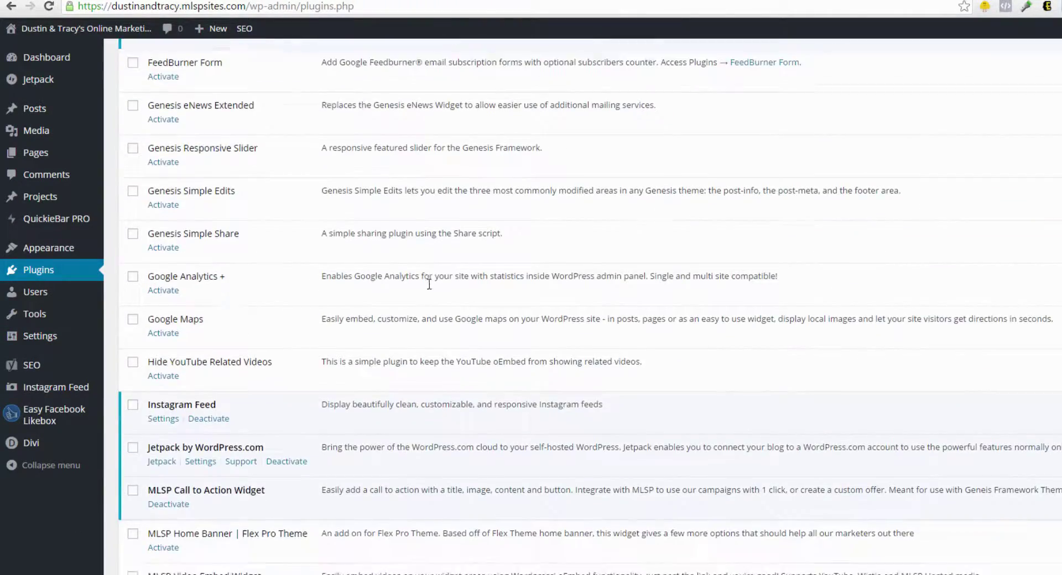
{"action": "scroll", "coordinate": [429, 285], "scroll_direction": "down", "scroll_amount": 6}
{"action": "scroll", "coordinate": [431, 289], "scroll_direction": "down", "scroll_amount": 2}
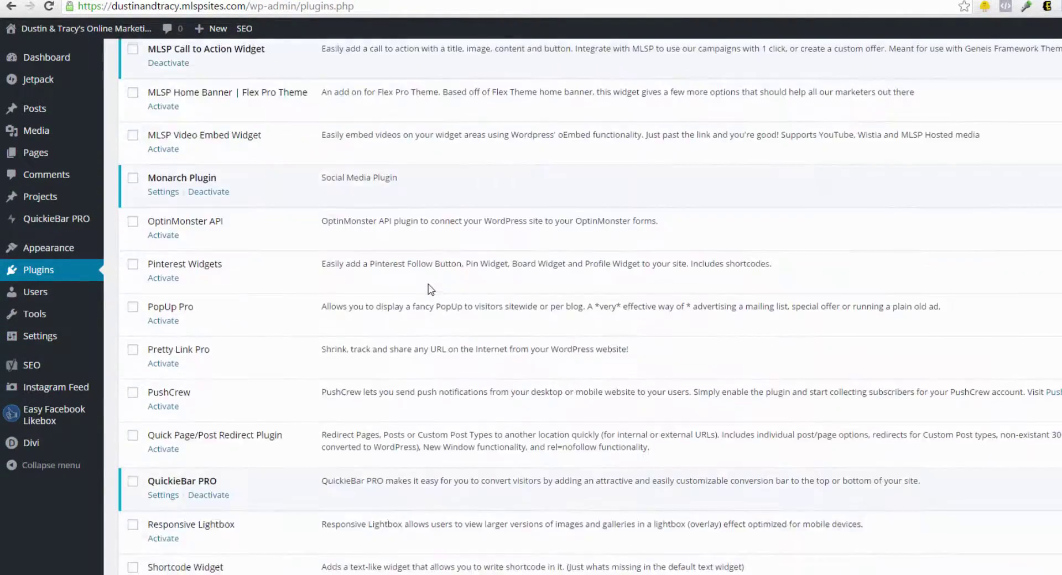
{"action": "scroll", "coordinate": [431, 289], "scroll_direction": "down", "scroll_amount": 4}
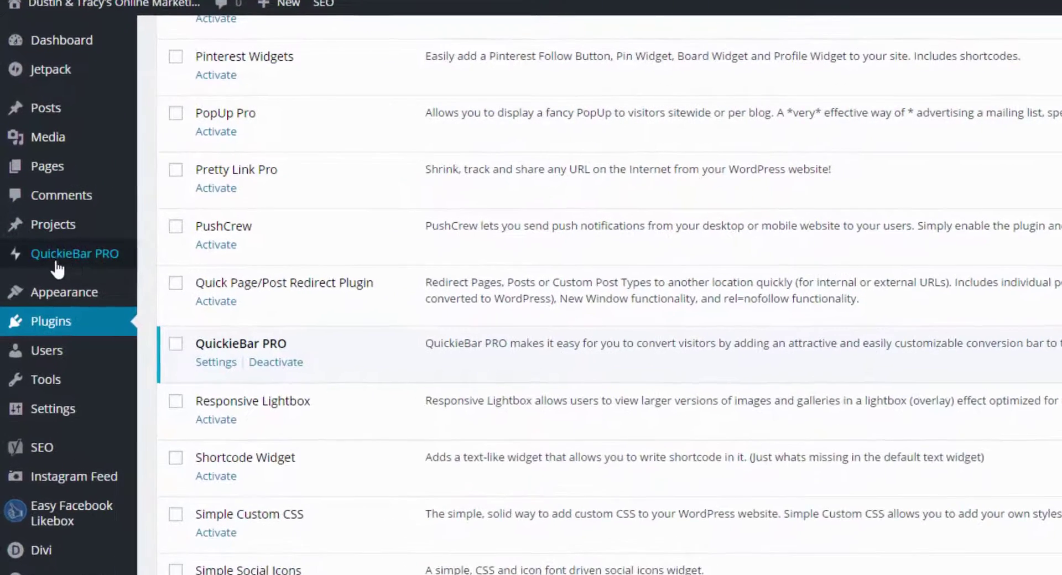
Step: Create a new conversion bar in QuickieBar PRO with the Basic bar type
{"action": "mouse_move", "coordinate": [78, 266]}
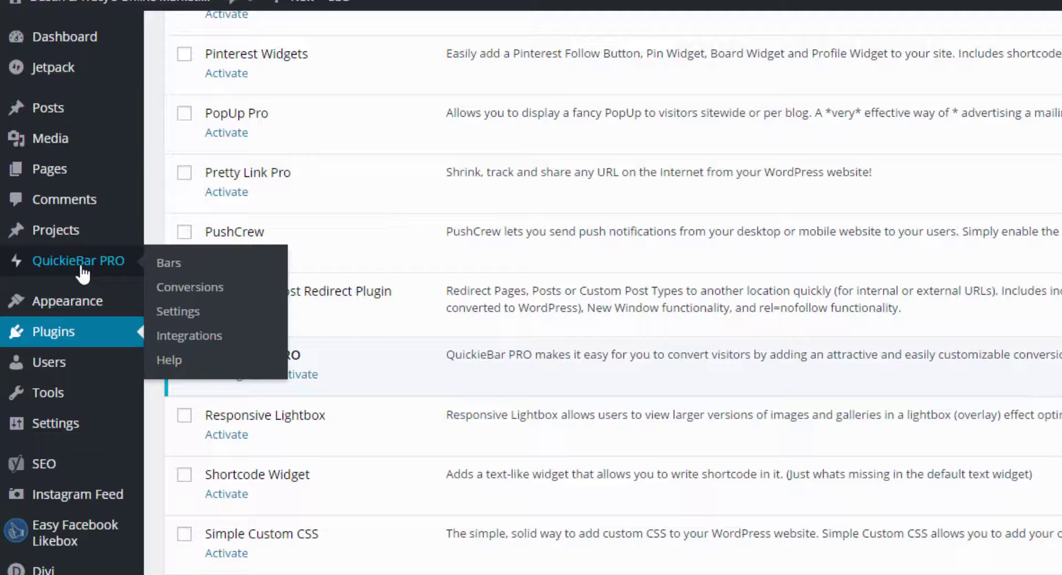
{"action": "left_click", "coordinate": [178, 266]}
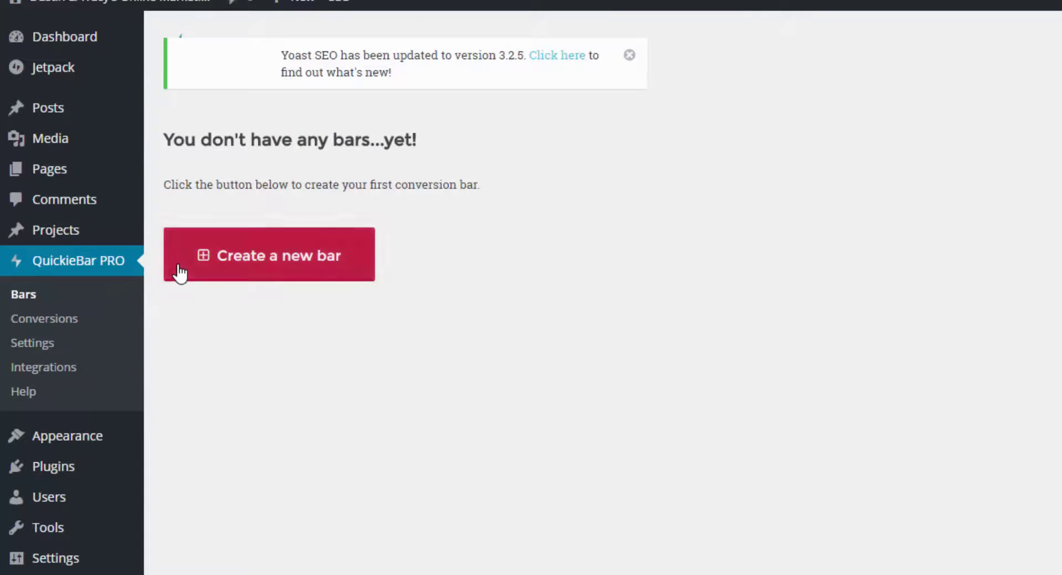
{"action": "left_click", "coordinate": [302, 267]}
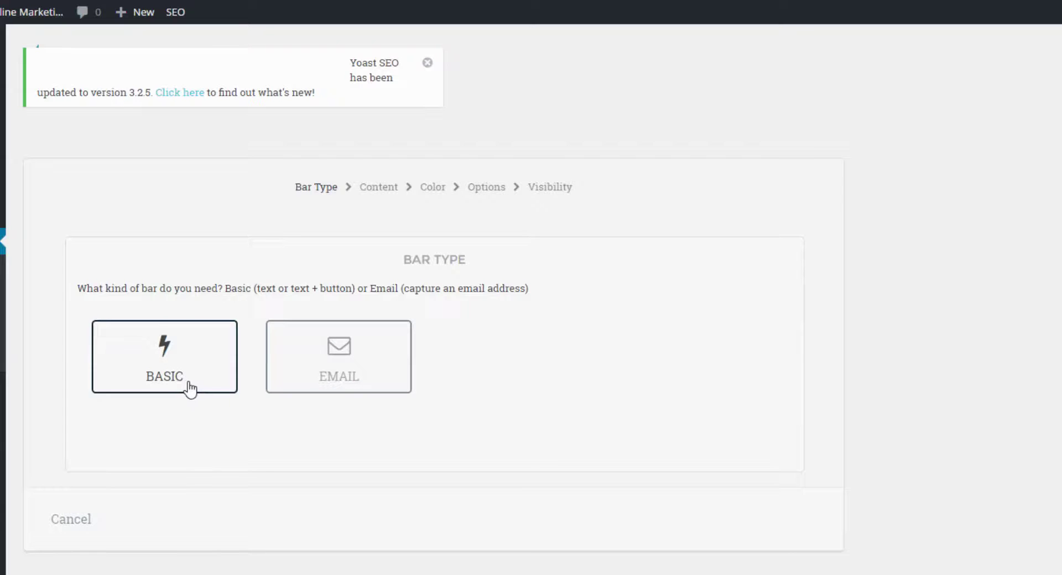
{"action": "left_click", "coordinate": [176, 354]}
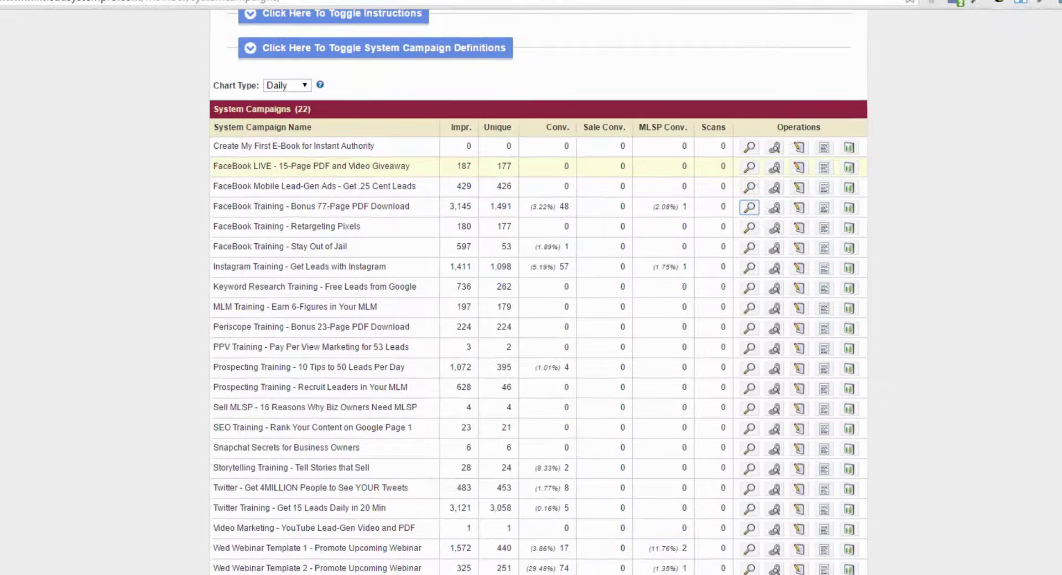
Step: In MyLeadSystemPRO's system campaigns, preview the capture page of "FaceBook Training - Bonus 77-Page PDF Download" and bring its window fully into view
{"action": "scroll", "coordinate": [190, 360], "scroll_direction": "up", "scroll_amount": 10}
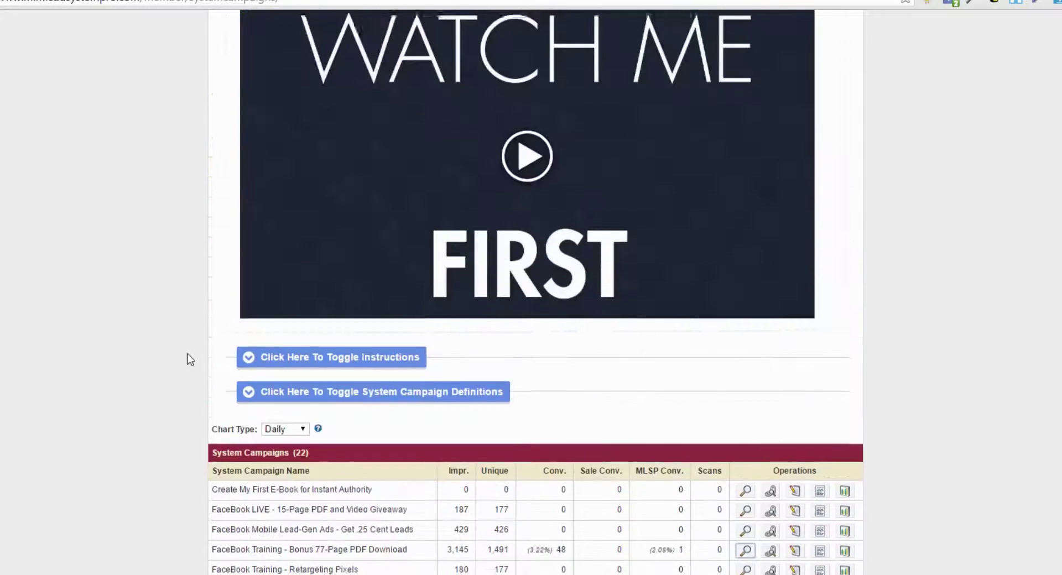
{"action": "scroll", "coordinate": [194, 320], "scroll_direction": "up", "scroll_amount": 1}
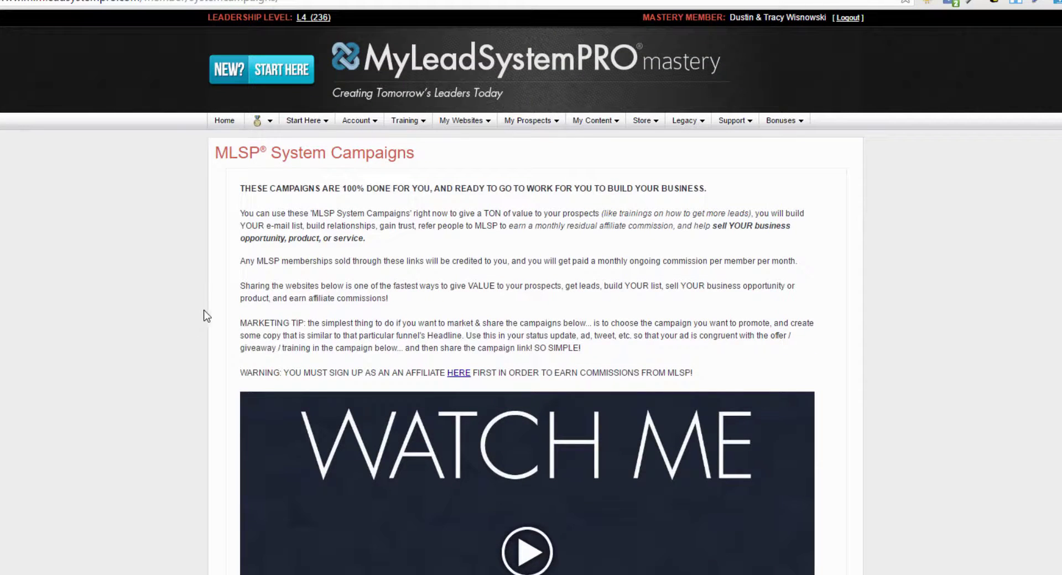
{"action": "mouse_move", "coordinate": [483, 125]}
{"action": "scroll", "coordinate": [679, 232], "scroll_direction": "down", "scroll_amount": 12}
{"action": "scroll", "coordinate": [679, 238], "scroll_direction": "down", "scroll_amount": 1}
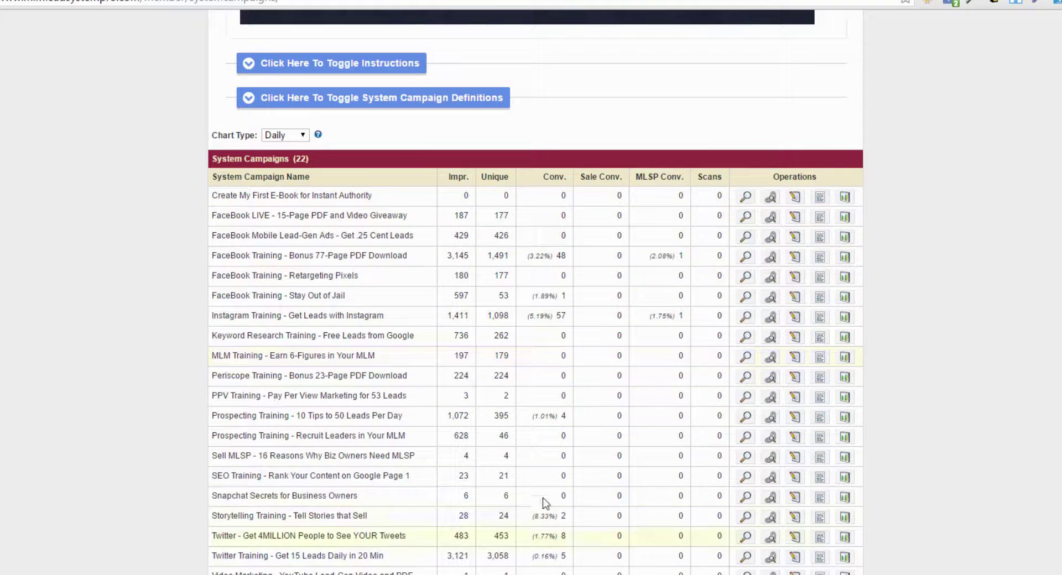
{"action": "left_click", "coordinate": [746, 257]}
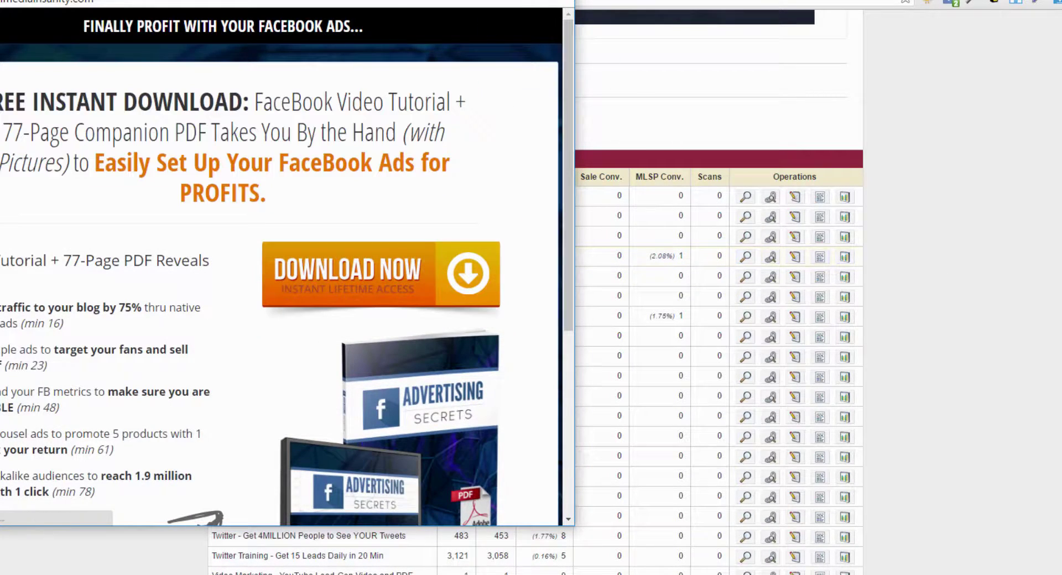
{"action": "left_click_drag", "start_coordinate": [387, 0], "coordinate": [651, 43]}
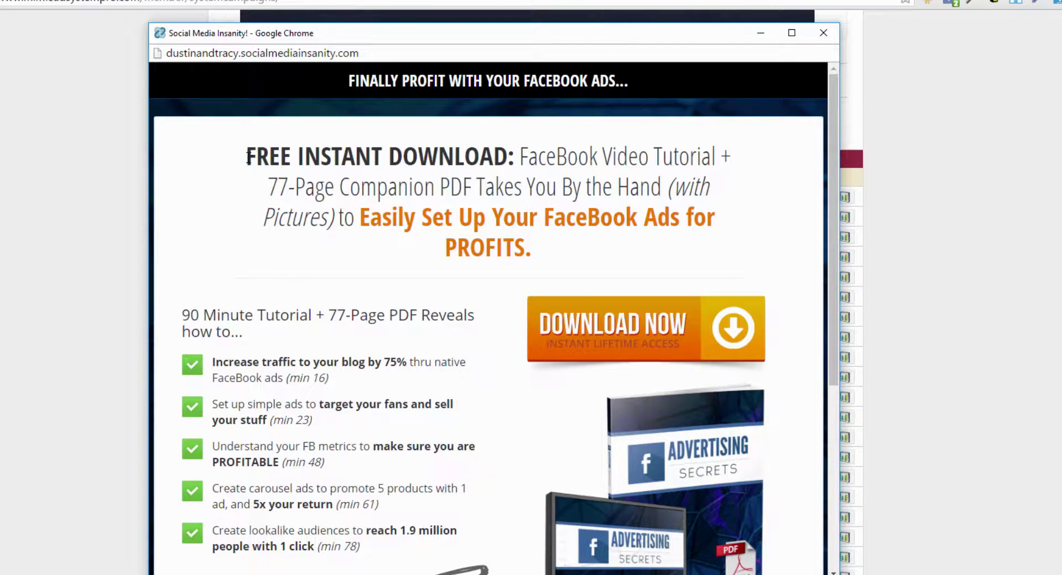
Step: Copy the capture page's "FREE INSTANT DOWNLOAD" headline through "PROFITS." and paste it as the bar text in QuickieBar PRO
{"action": "left_click_drag", "start_coordinate": [247, 157], "coordinate": [541, 247]}
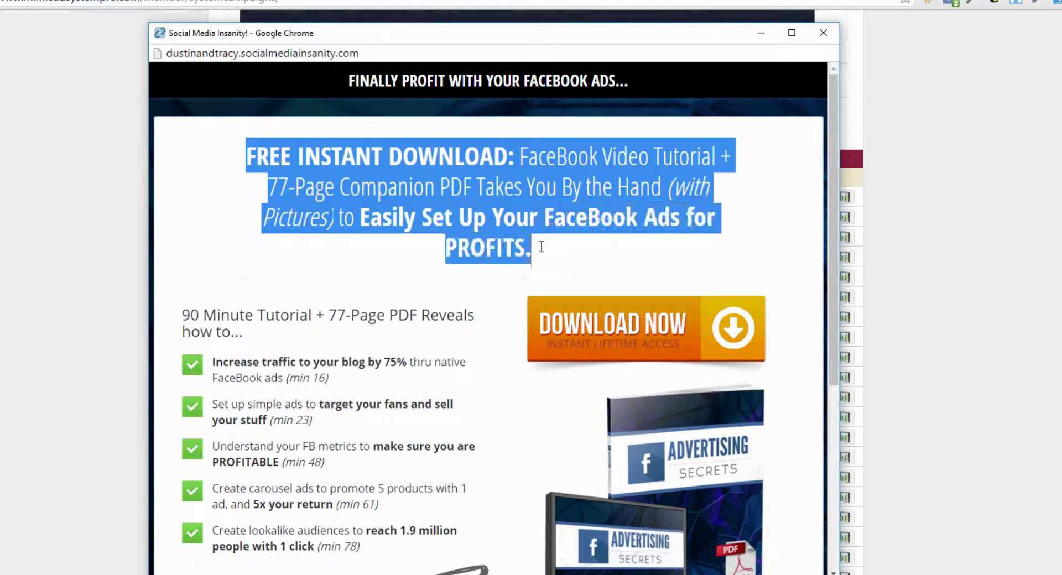
{"action": "right_click", "coordinate": [539, 162]}
{"action": "left_click", "coordinate": [559, 173]}
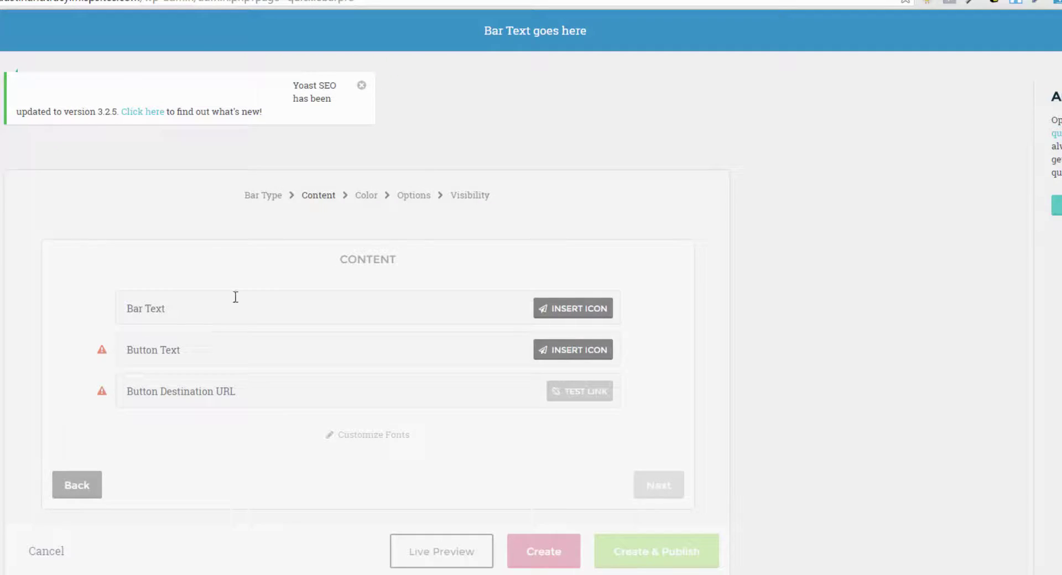
{"action": "left_click", "coordinate": [169, 317]}
{"action": "right_click", "coordinate": [162, 313]}
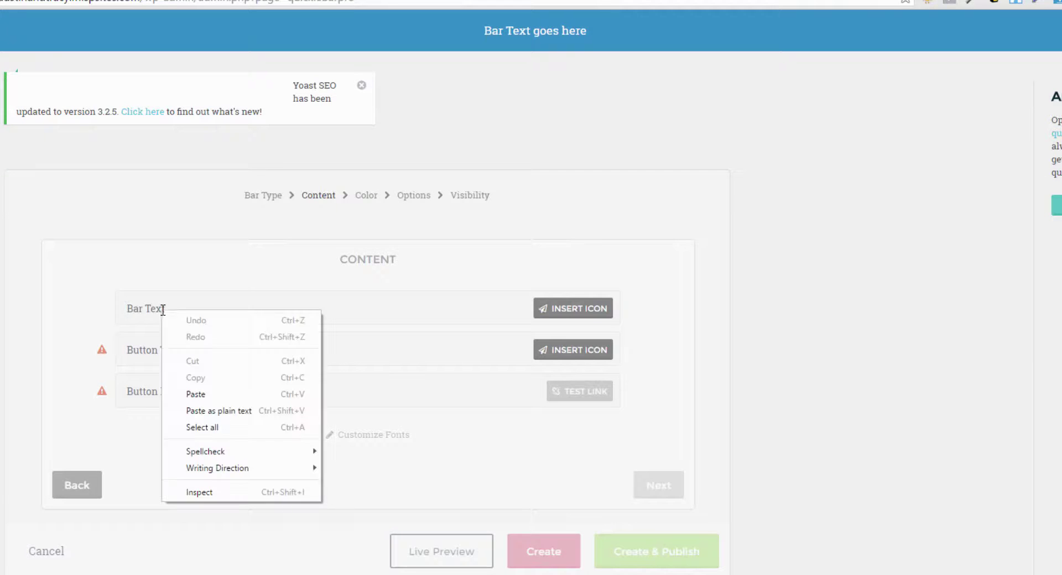
{"action": "left_click", "coordinate": [204, 393]}
Step: Set the bar's button text to "Download Now"
{"action": "left_click", "coordinate": [769, 280]}
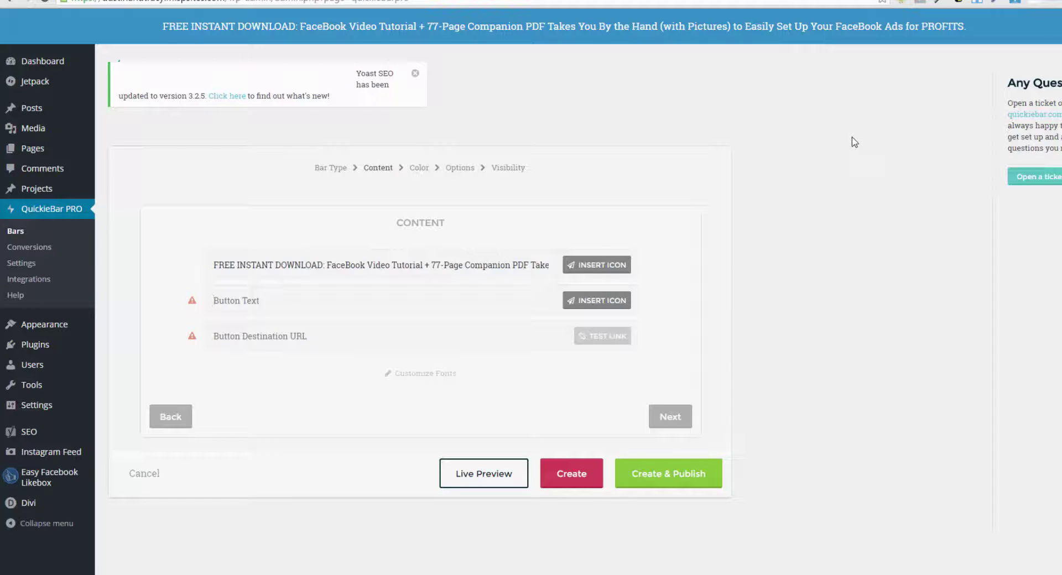
{"action": "type", "text": "Download N"}
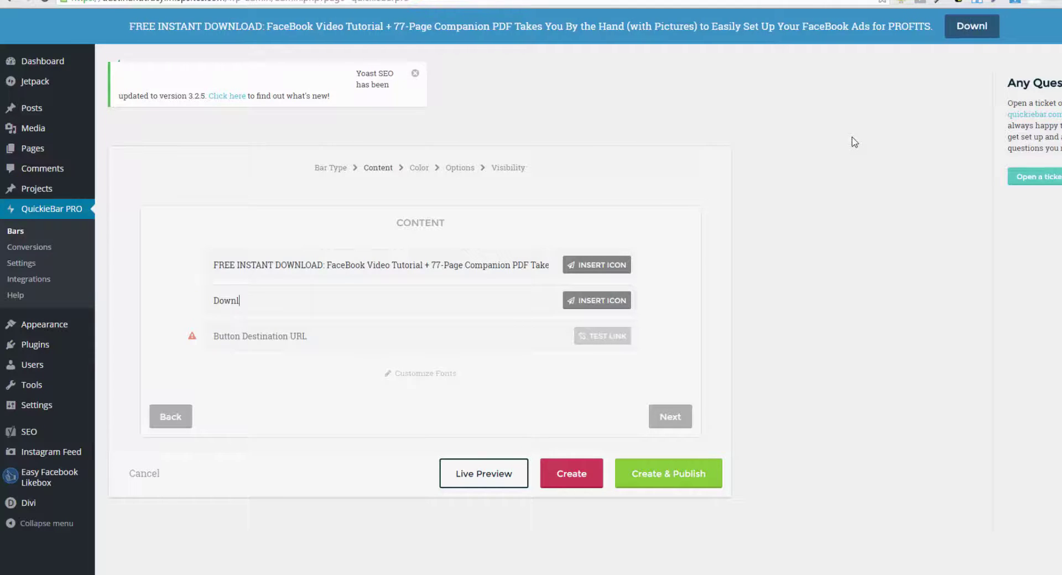
{"action": "type", "text": "ow"}
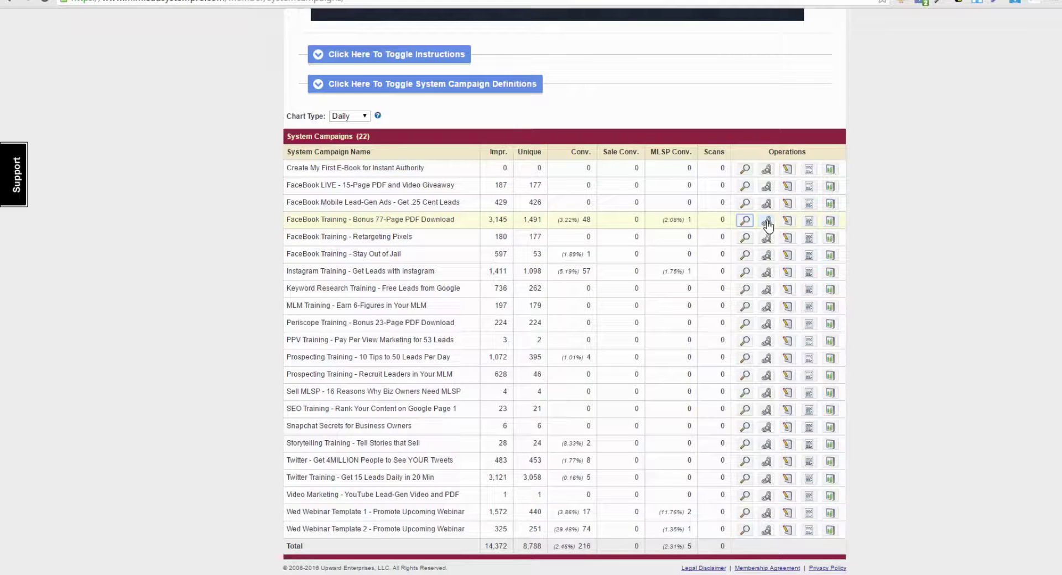
Step: Copy the 77-Page PDF campaign's capture page link into the bar's button destination URL and append the tracking suffix "?t=blogbar"
{"action": "left_click", "coordinate": [767, 222]}
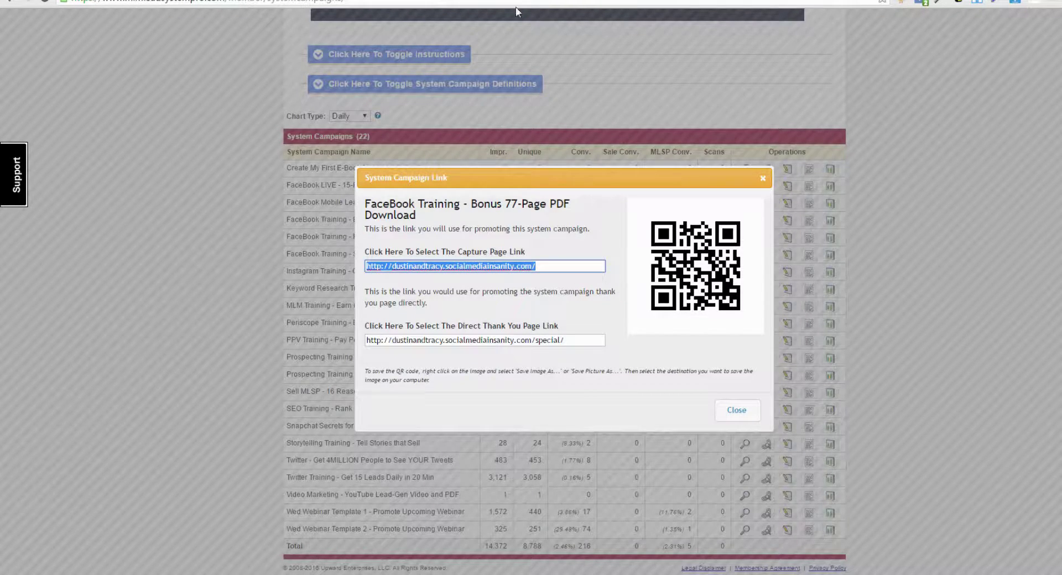
{"action": "key", "text": "ctrl+Tab"}
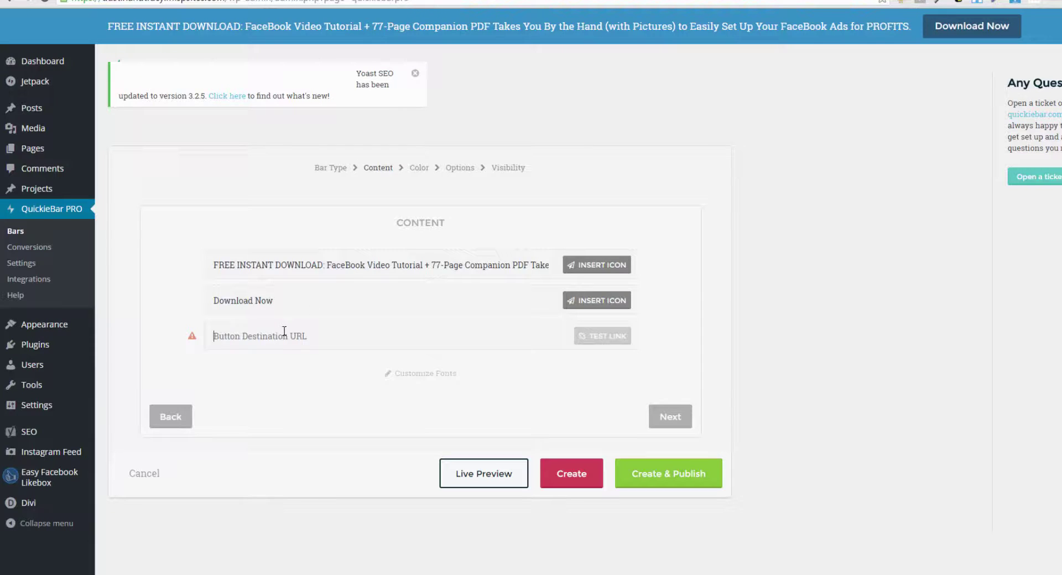
{"action": "left_click", "coordinate": [297, 342]}
{"action": "key", "text": "ctrl+v"}
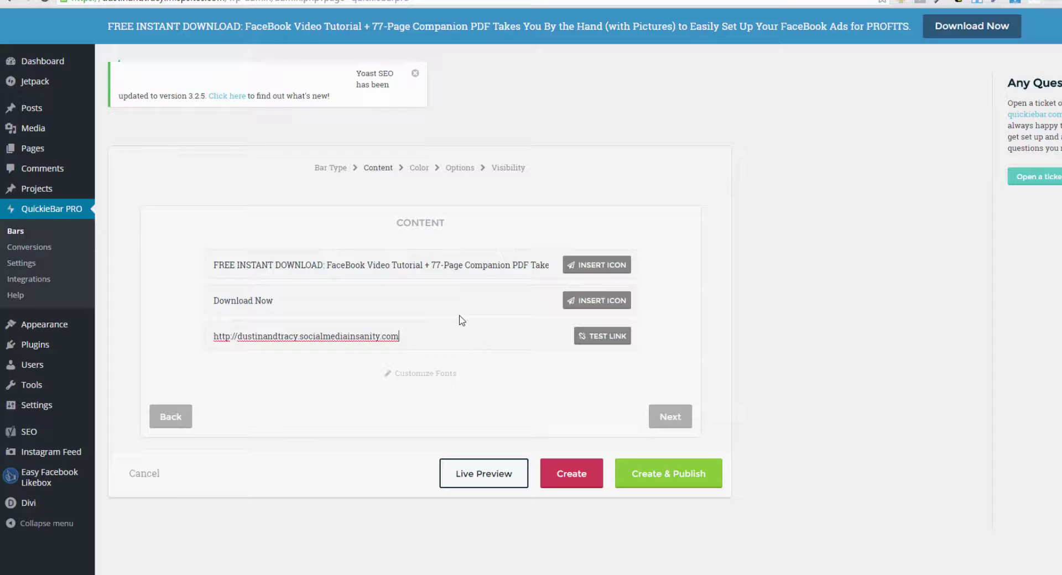
{"action": "type", "text": "?t="}
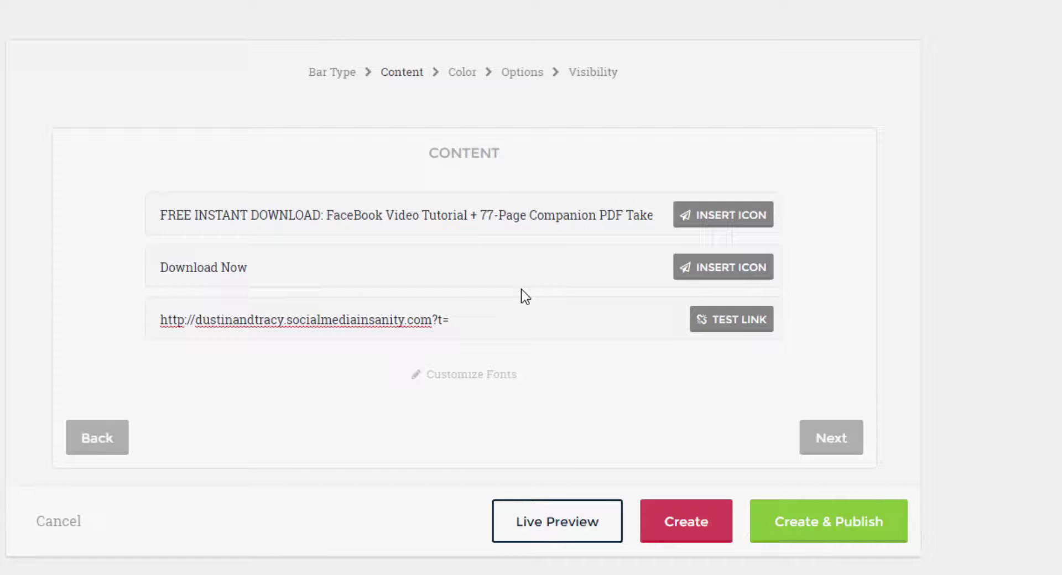
{"action": "type", "text": "blogbar"}
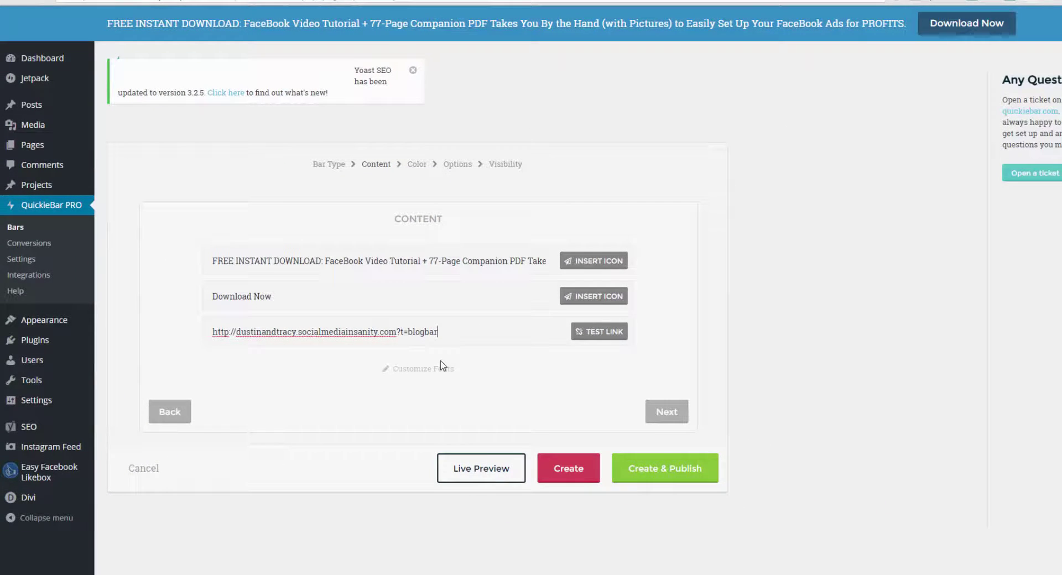
Step: Customize the bar's fonts, trying Open Sans for the text and choosing Raleway
{"action": "left_click", "coordinate": [438, 372]}
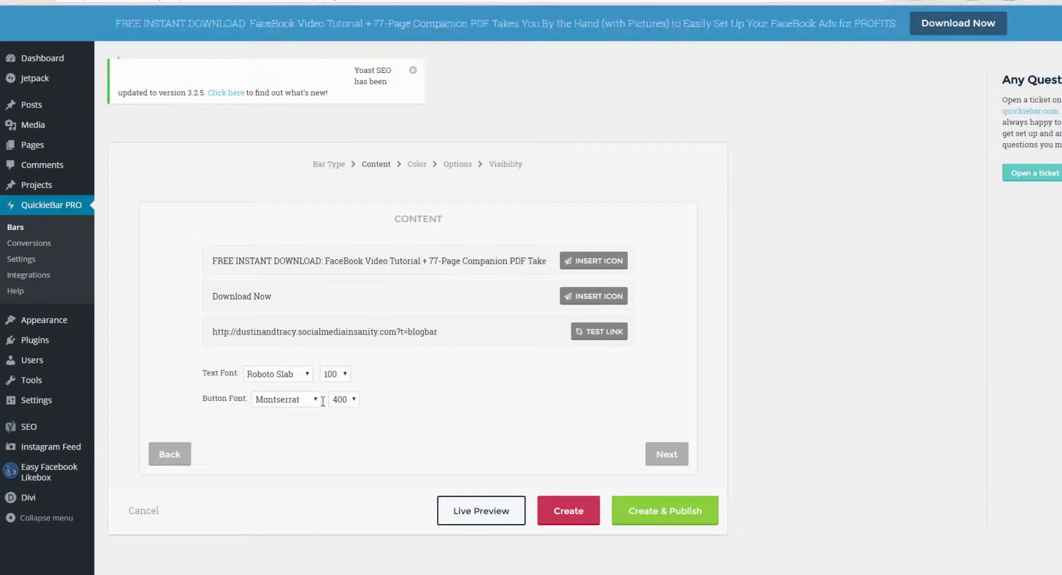
{"action": "left_click", "coordinate": [285, 379]}
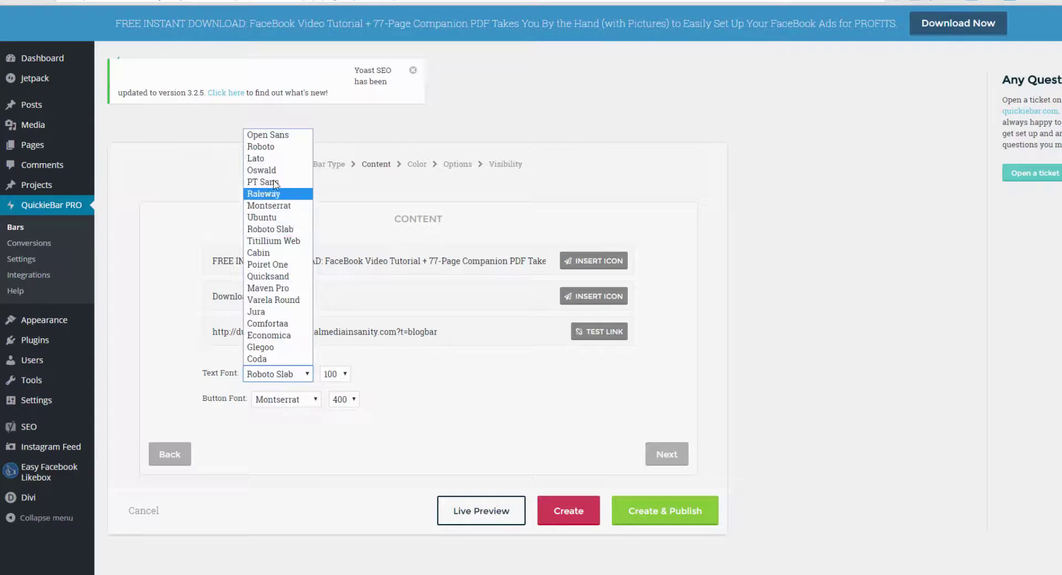
{"action": "left_click", "coordinate": [276, 137]}
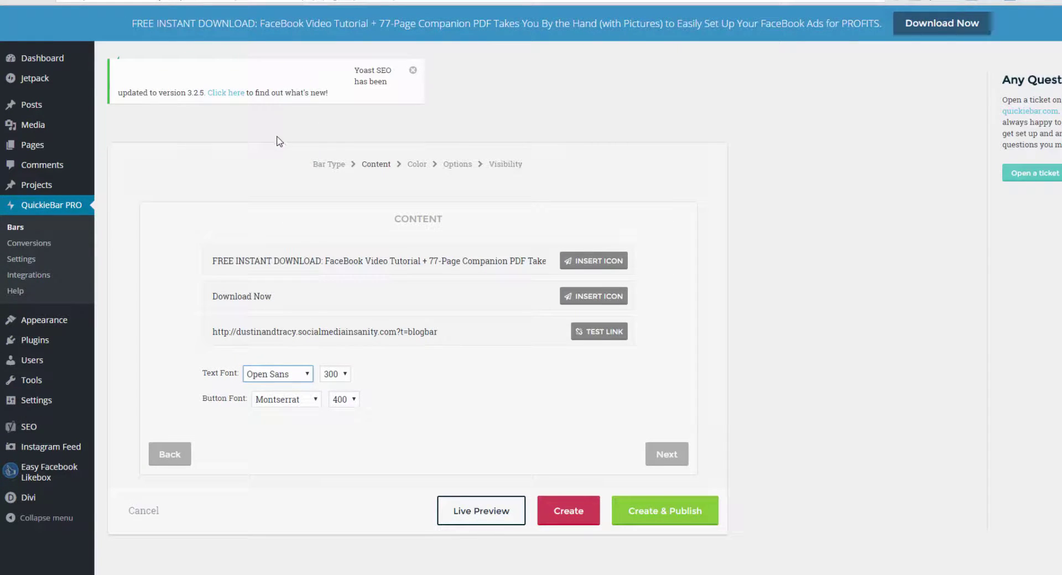
{"action": "left_click", "coordinate": [275, 372]}
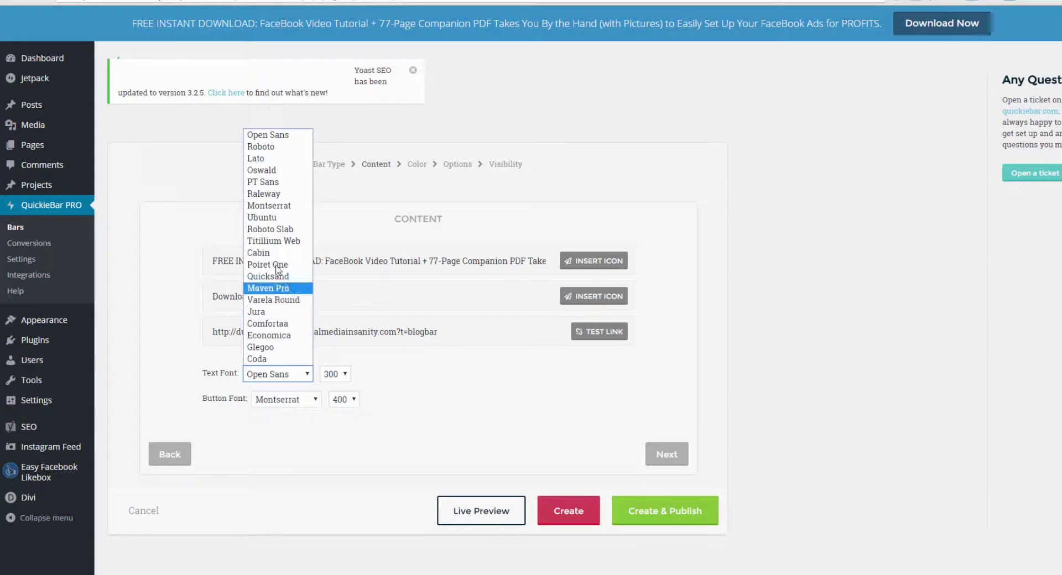
{"action": "left_click", "coordinate": [282, 198]}
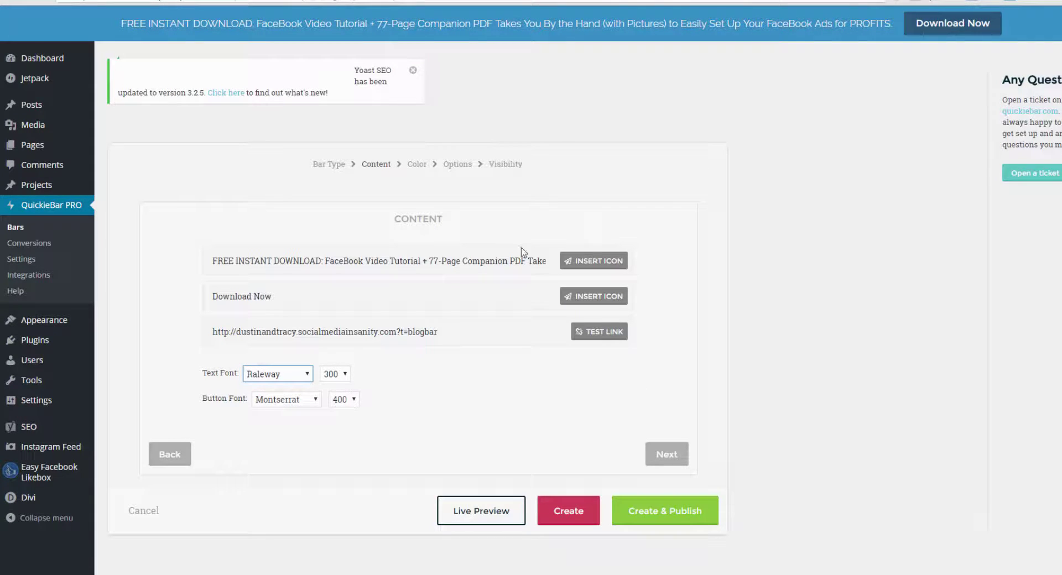
Step: Proceed to the bar's colors, try several presets, and apply the dark-and-green one with #303030 background and #84C334 button background
{"action": "left_click", "coordinate": [666, 456]}
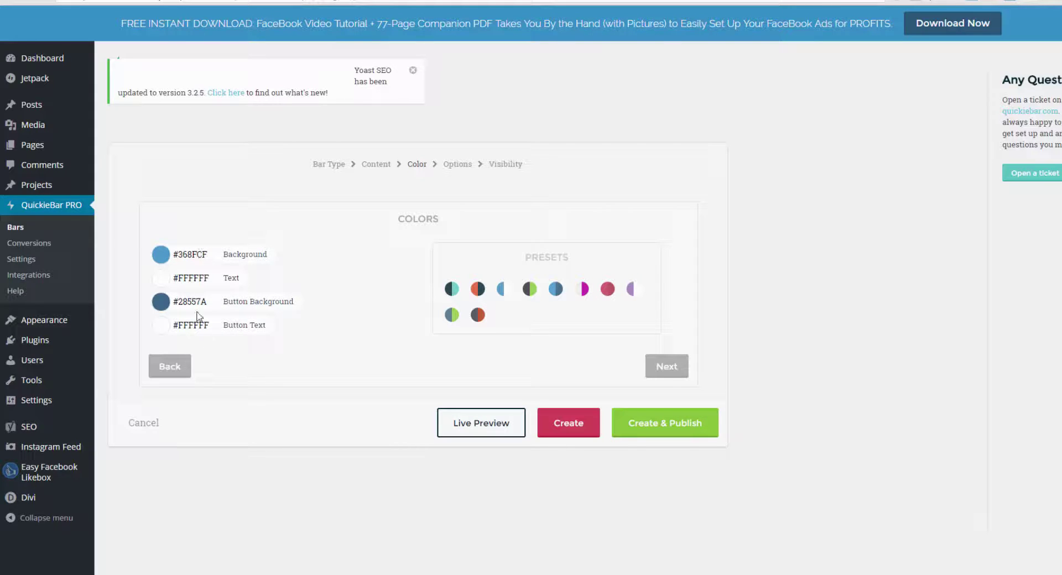
{"action": "left_click", "coordinate": [452, 288]}
{"action": "left_click", "coordinate": [476, 291]}
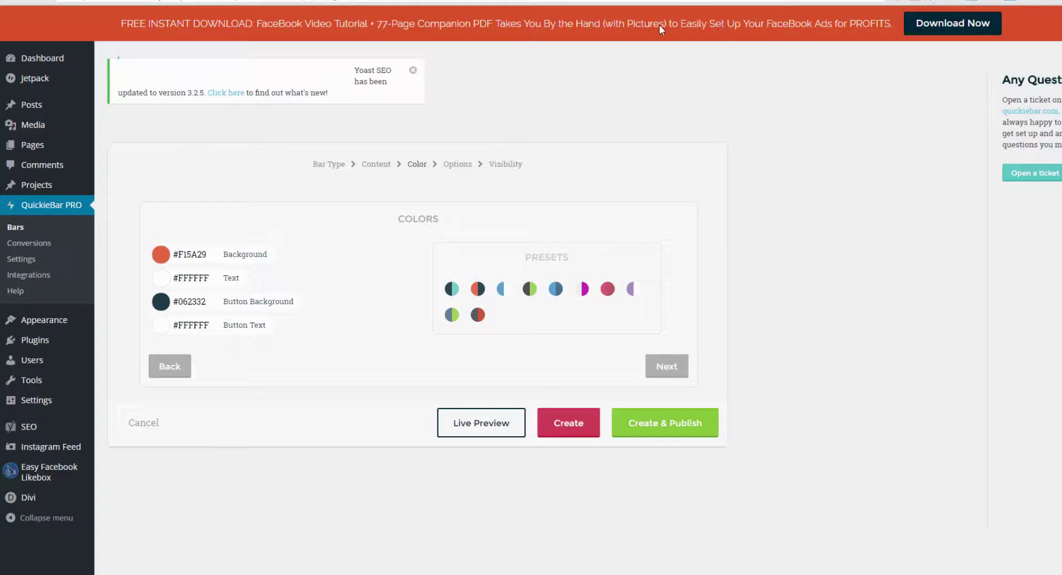
{"action": "left_click", "coordinate": [530, 290]}
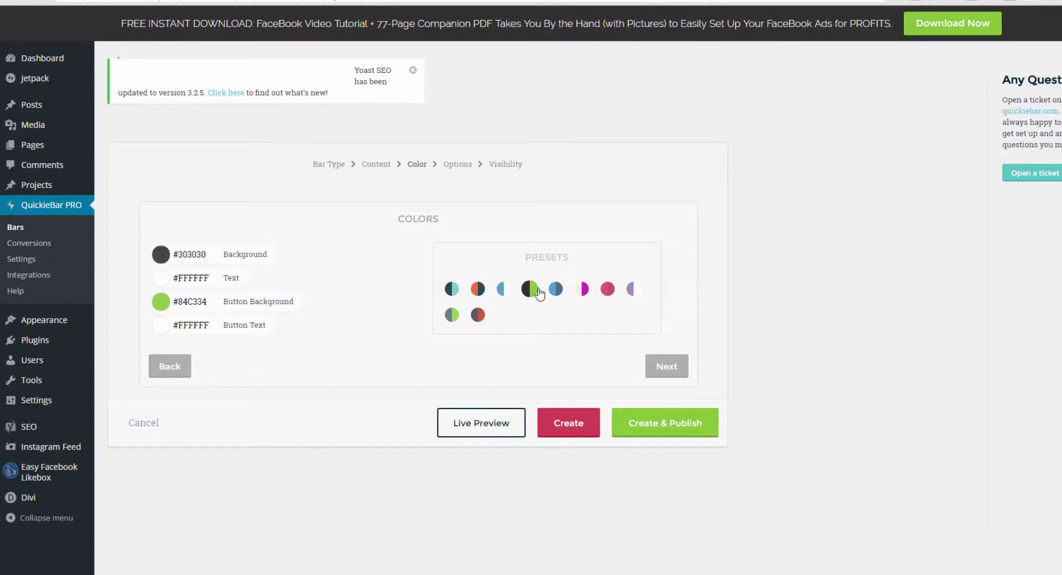
{"action": "left_click", "coordinate": [556, 290]}
{"action": "left_click", "coordinate": [582, 291]}
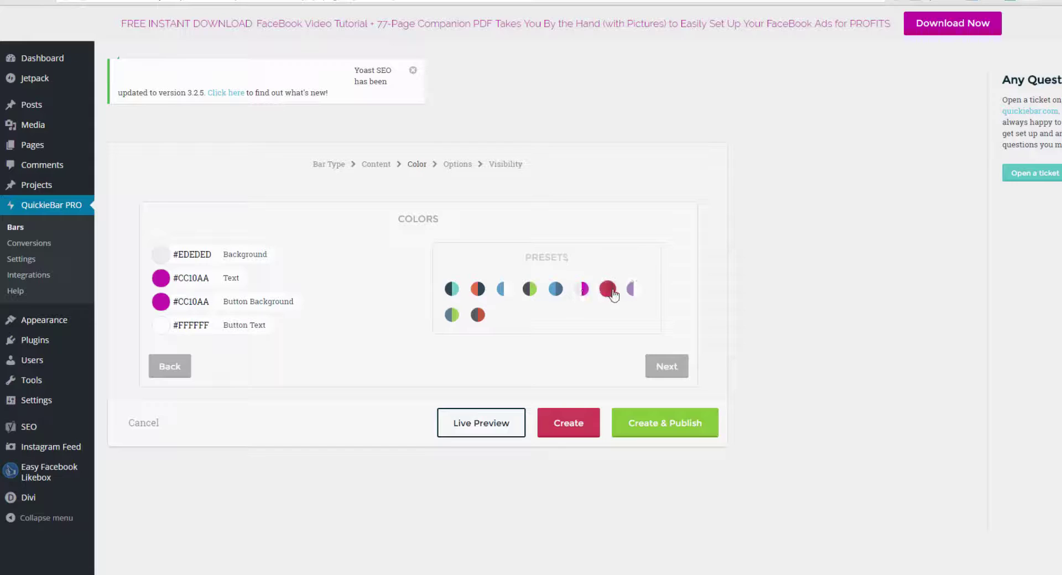
{"action": "left_click", "coordinate": [608, 290]}
{"action": "left_click", "coordinate": [531, 290]}
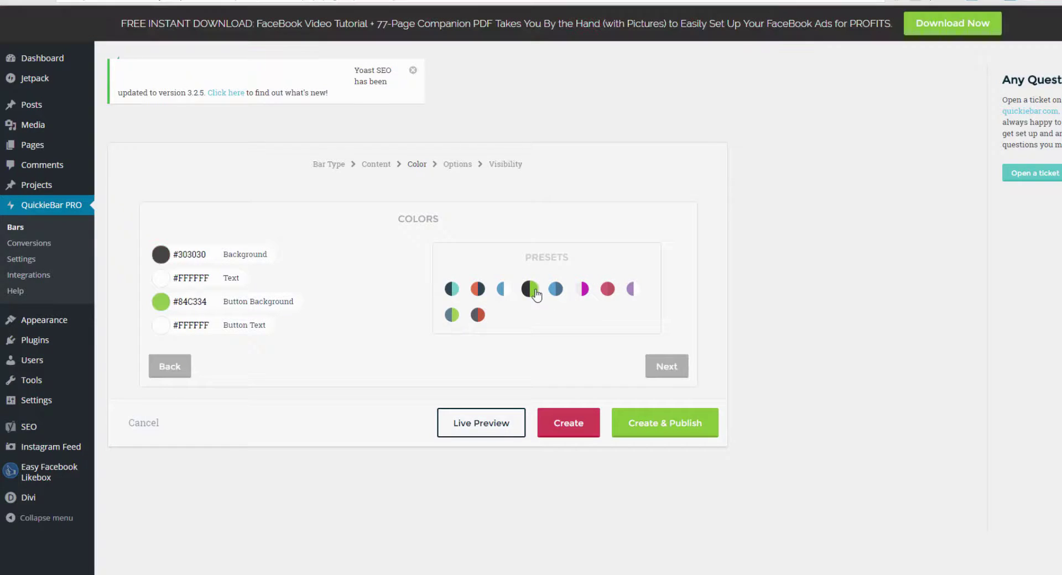
Step: Apply the orange-and-dark color preset with #F15A29 background and #062332 button background, and proceed to the bar's options
{"action": "left_click", "coordinate": [485, 294]}
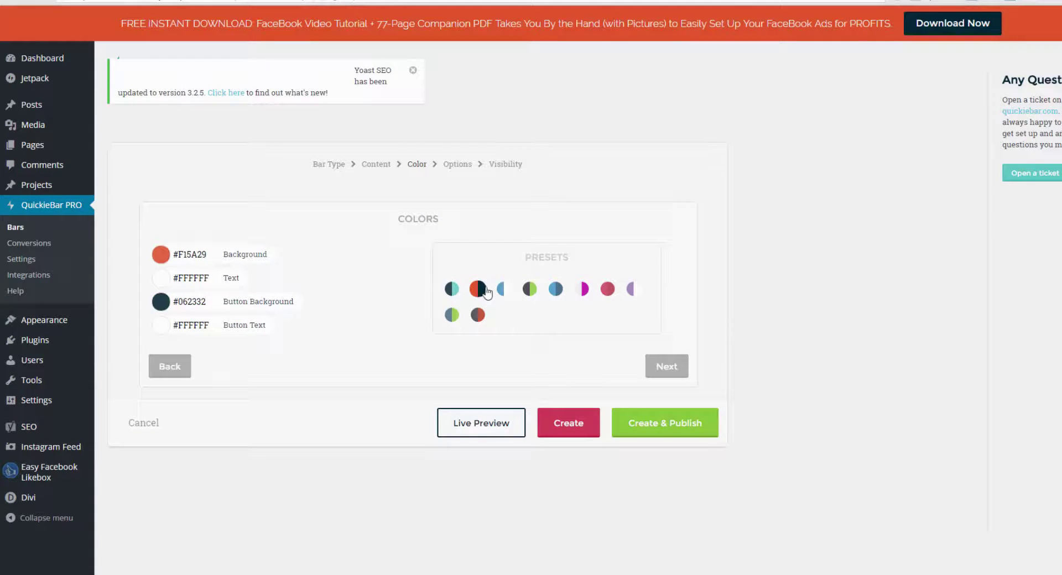
{"action": "left_click", "coordinate": [669, 366]}
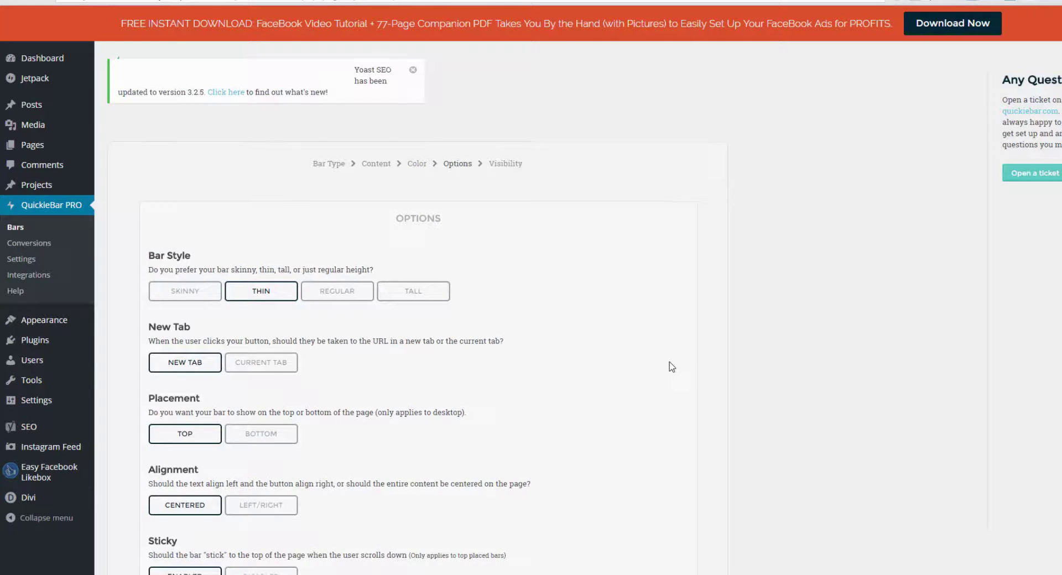
Step: Try the Skinny, Regular and Tall bar styles and set the bar style back to Thin
{"action": "scroll", "coordinate": [669, 368], "scroll_direction": "down", "scroll_amount": 3}
{"action": "scroll", "coordinate": [553, 332], "scroll_direction": "up", "scroll_amount": 2}
{"action": "left_click", "coordinate": [188, 234]}
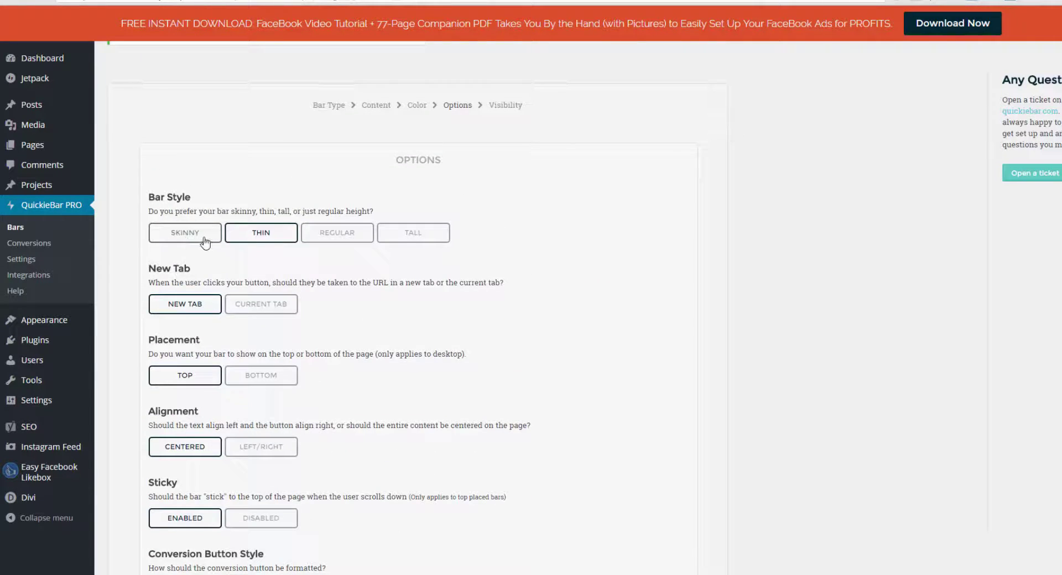
{"action": "scroll", "coordinate": [205, 239], "scroll_direction": "down", "scroll_amount": 1}
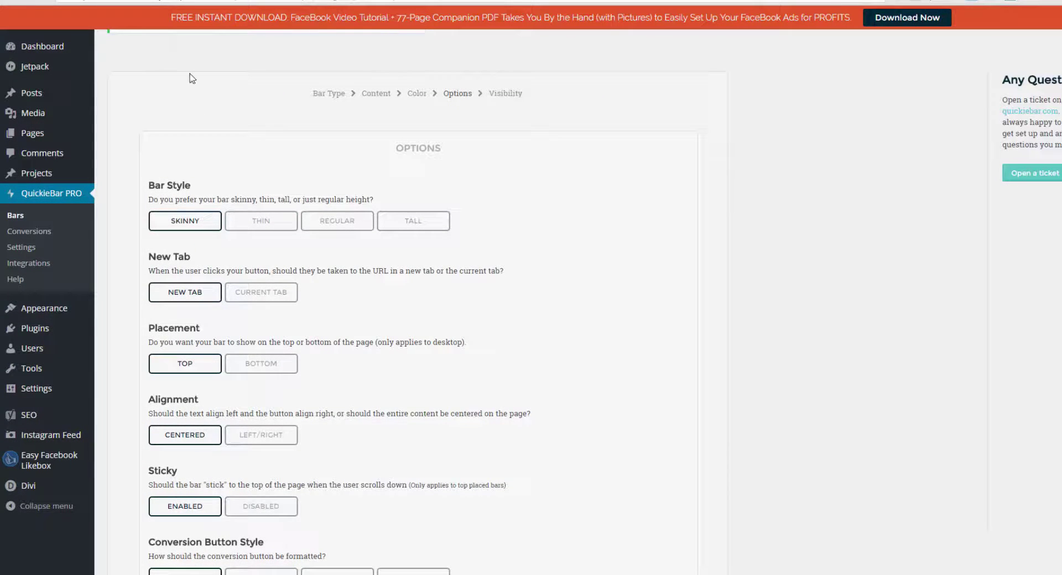
{"action": "left_click", "coordinate": [261, 225]}
{"action": "scroll", "coordinate": [224, 232], "scroll_direction": "up", "scroll_amount": 1}
{"action": "left_click", "coordinate": [335, 235]}
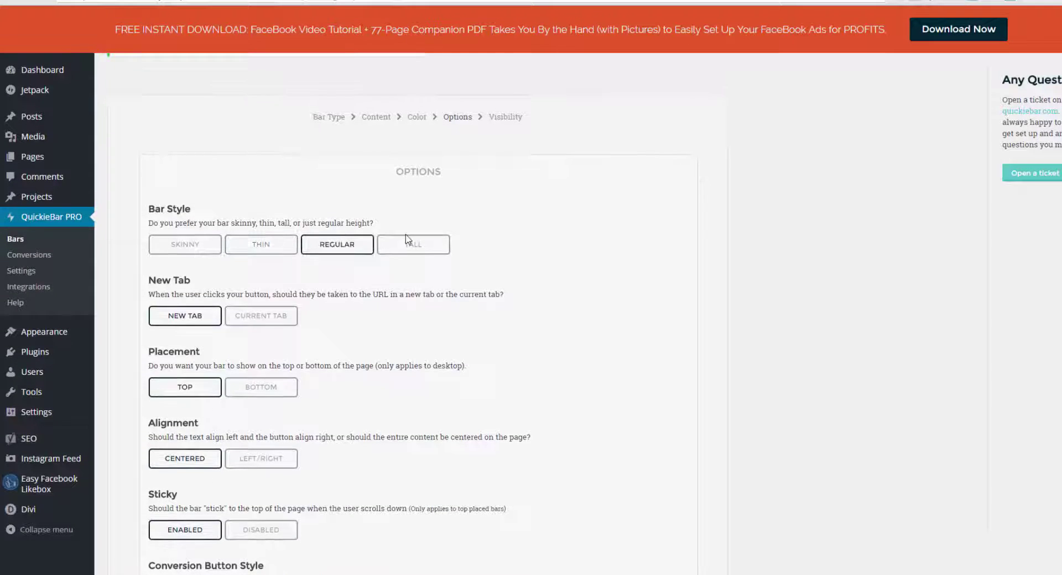
{"action": "left_click", "coordinate": [409, 234]}
{"action": "left_click", "coordinate": [283, 258]}
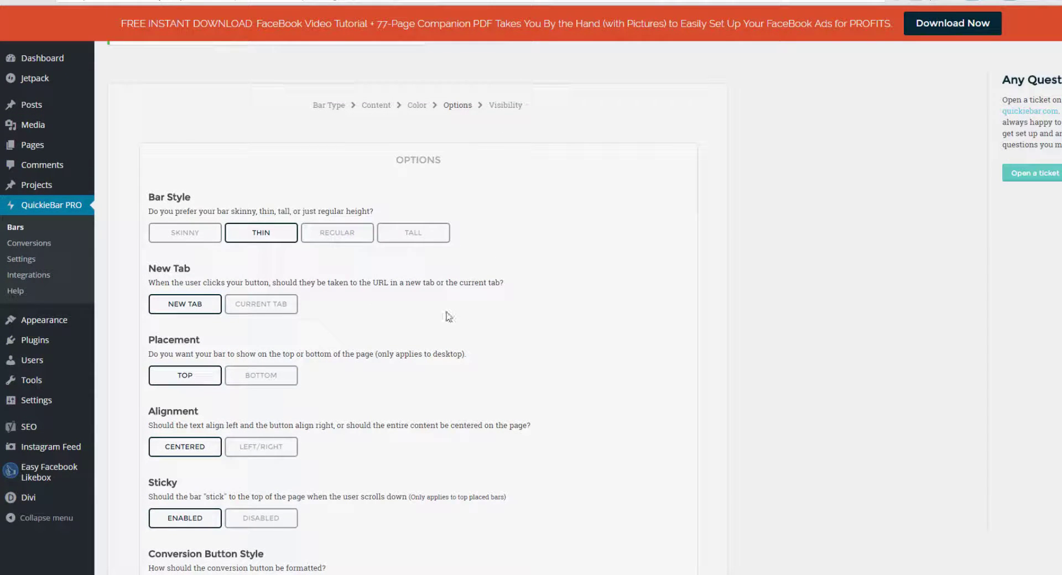
Step: Review the bar's New Tab, Placement, Alignment and Sticky options alongside the previewed bar
{"action": "scroll", "coordinate": [353, 291], "scroll_direction": "down", "scroll_amount": 1}
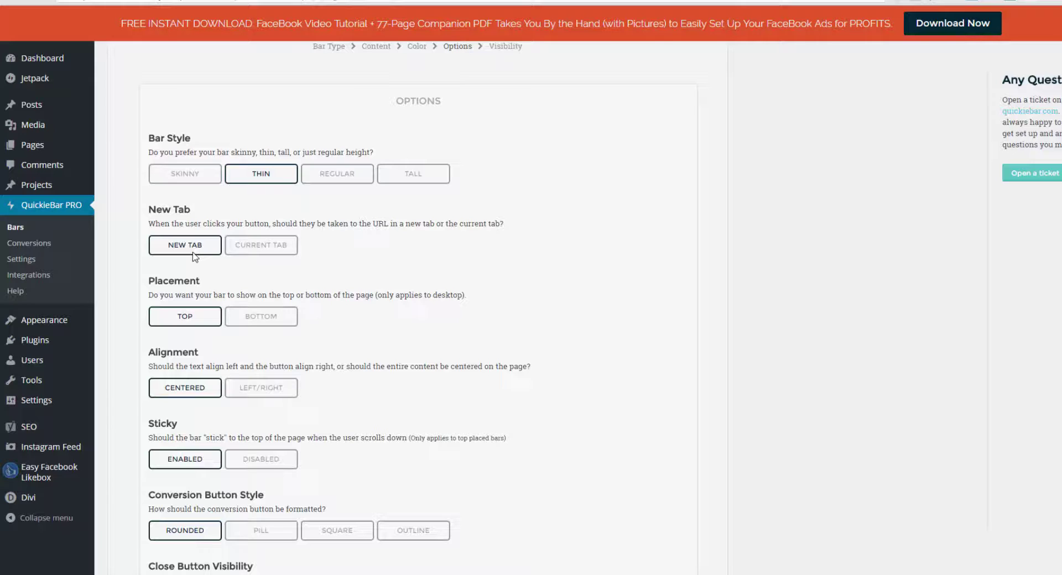
{"action": "scroll", "coordinate": [382, 299], "scroll_direction": "down", "scroll_amount": 1}
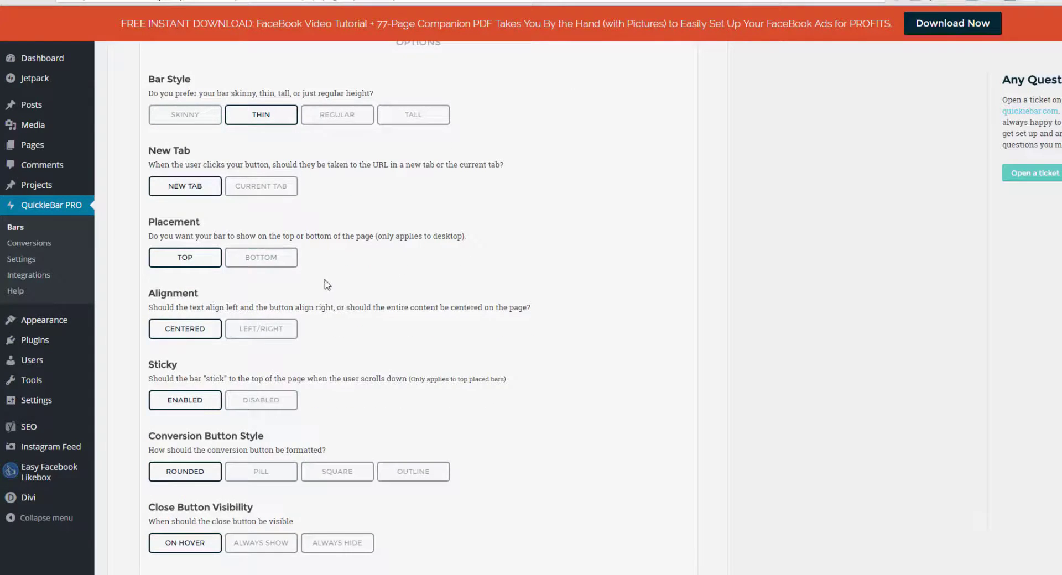
{"action": "scroll", "coordinate": [331, 284], "scroll_direction": "down", "scroll_amount": 1}
{"action": "scroll", "coordinate": [330, 285], "scroll_direction": "down", "scroll_amount": 2}
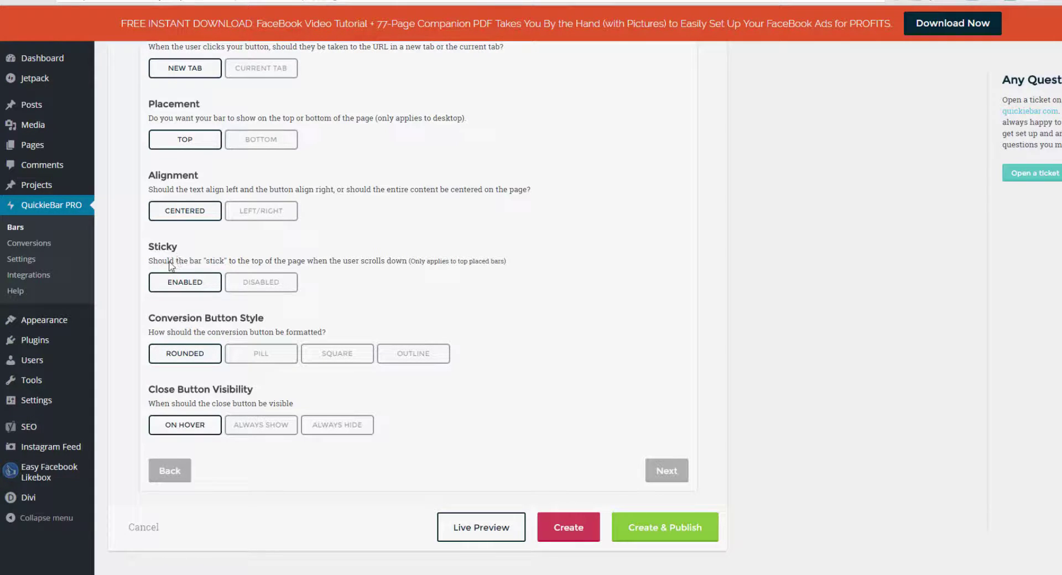
{"action": "scroll", "coordinate": [506, 200], "scroll_direction": "up", "scroll_amount": 3}
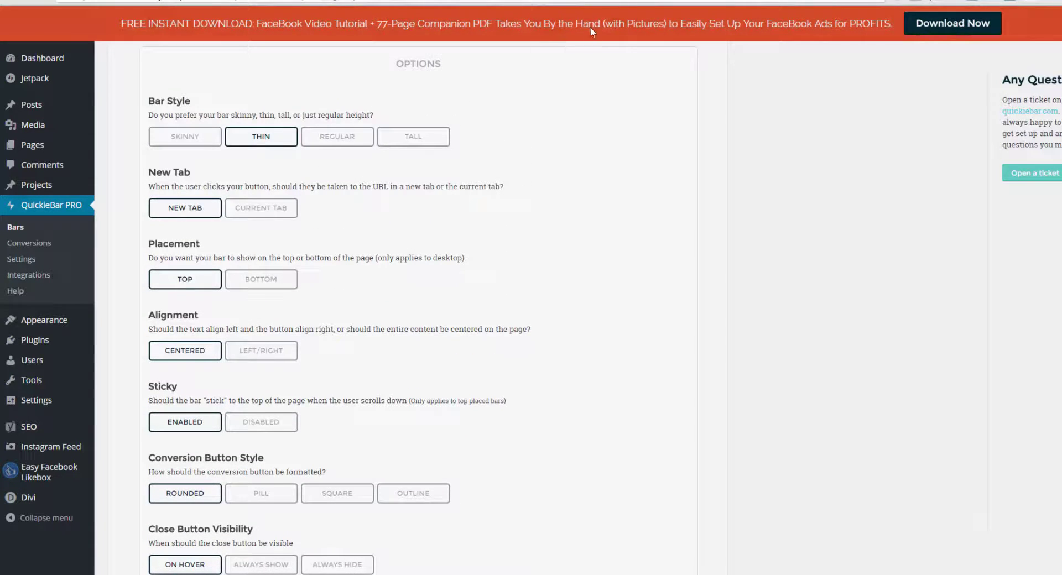
{"action": "scroll", "coordinate": [616, 159], "scroll_direction": "down", "scroll_amount": 3}
{"action": "scroll", "coordinate": [624, 194], "scroll_direction": "up", "scroll_amount": 6}
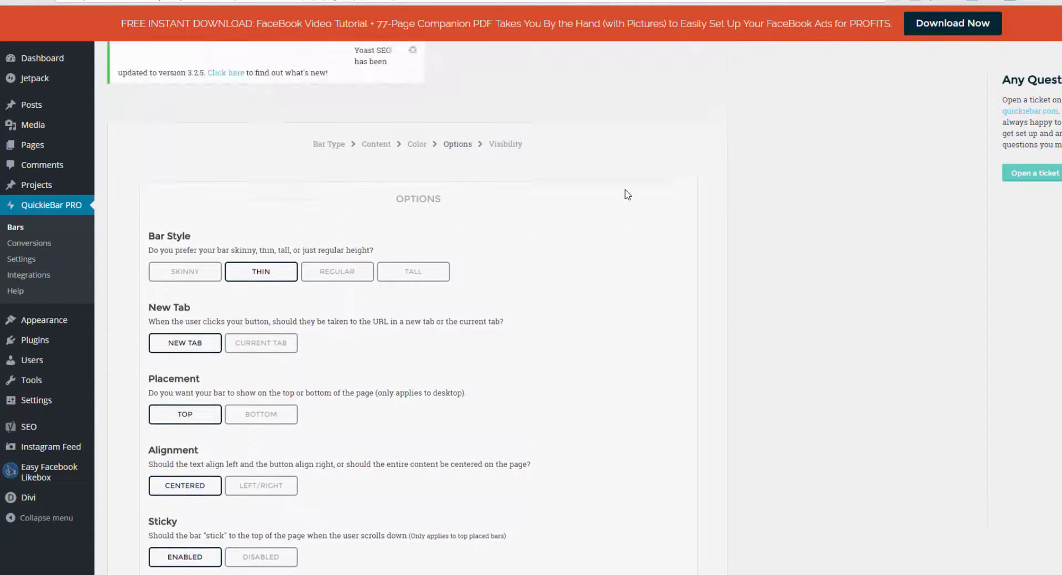
{"action": "scroll", "coordinate": [628, 194], "scroll_direction": "down", "scroll_amount": 5}
{"action": "scroll", "coordinate": [625, 194], "scroll_direction": "up", "scroll_amount": 6}
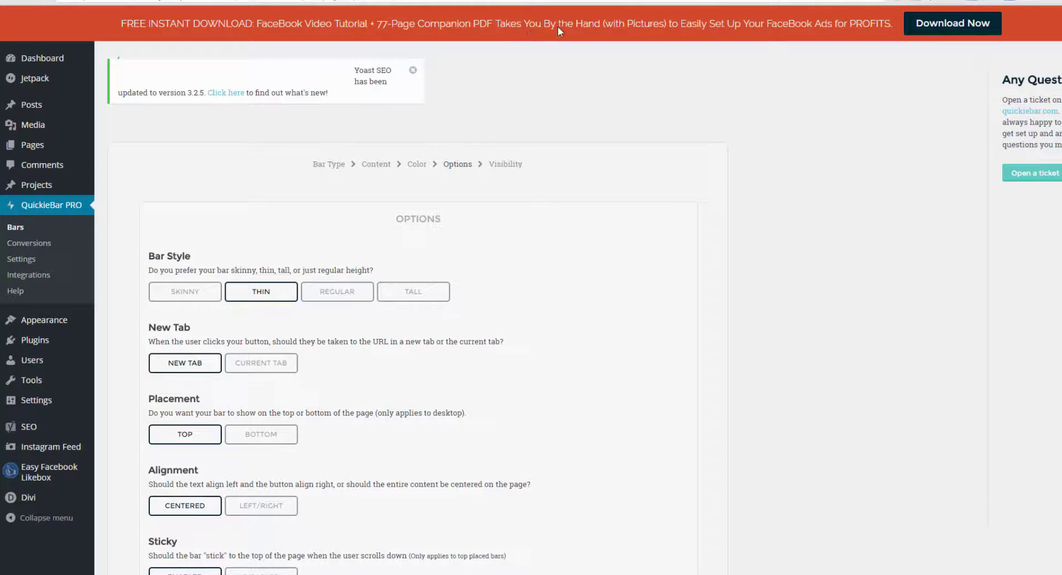
Step: Try the Pill, Square and Outline conversion button styles and set the style back to Rounded
{"action": "scroll", "coordinate": [655, 273], "scroll_direction": "down", "scroll_amount": 5}
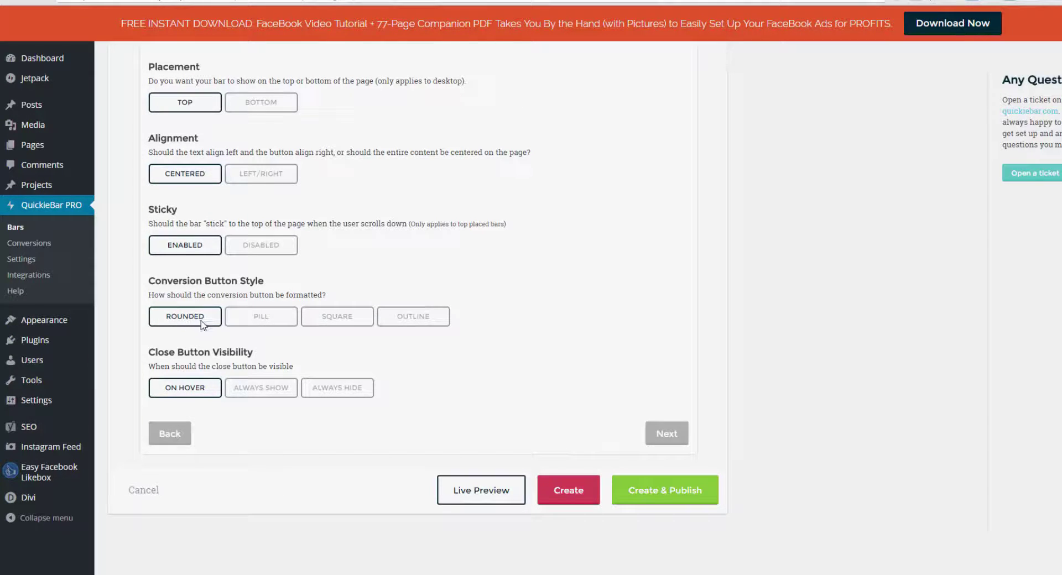
{"action": "left_click", "coordinate": [254, 325]}
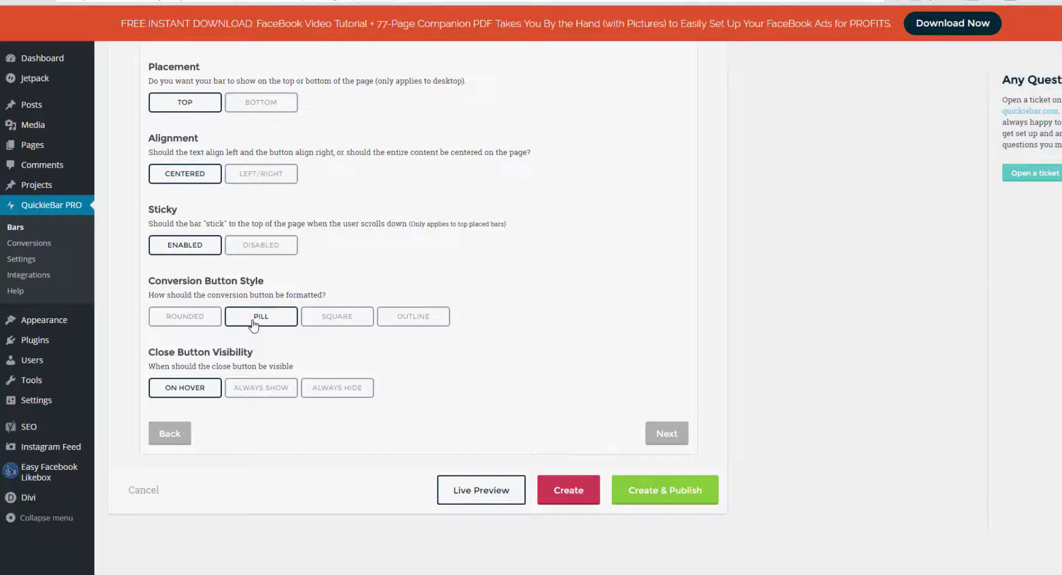
{"action": "left_click", "coordinate": [336, 319]}
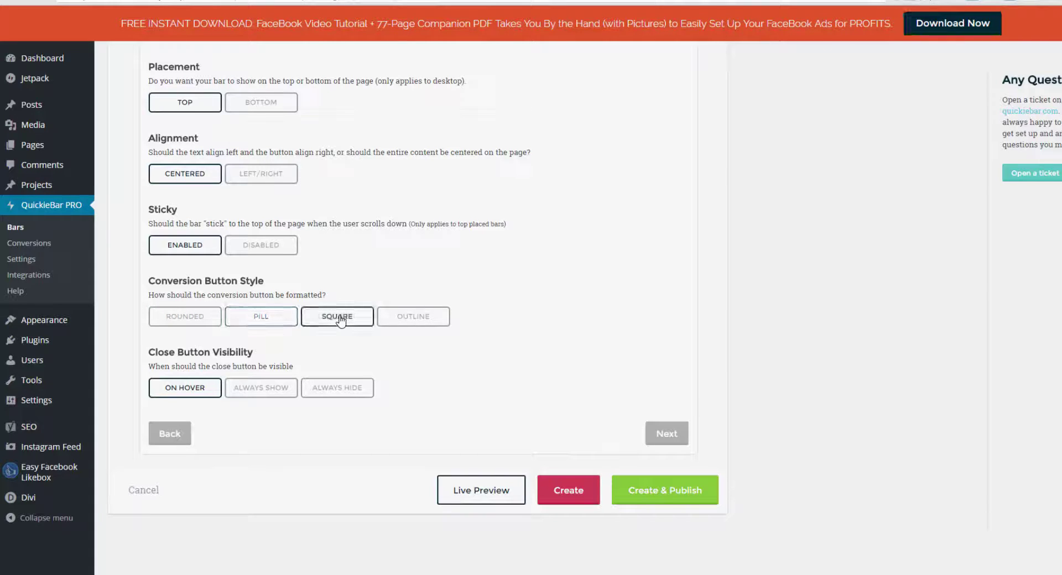
{"action": "left_click", "coordinate": [394, 321]}
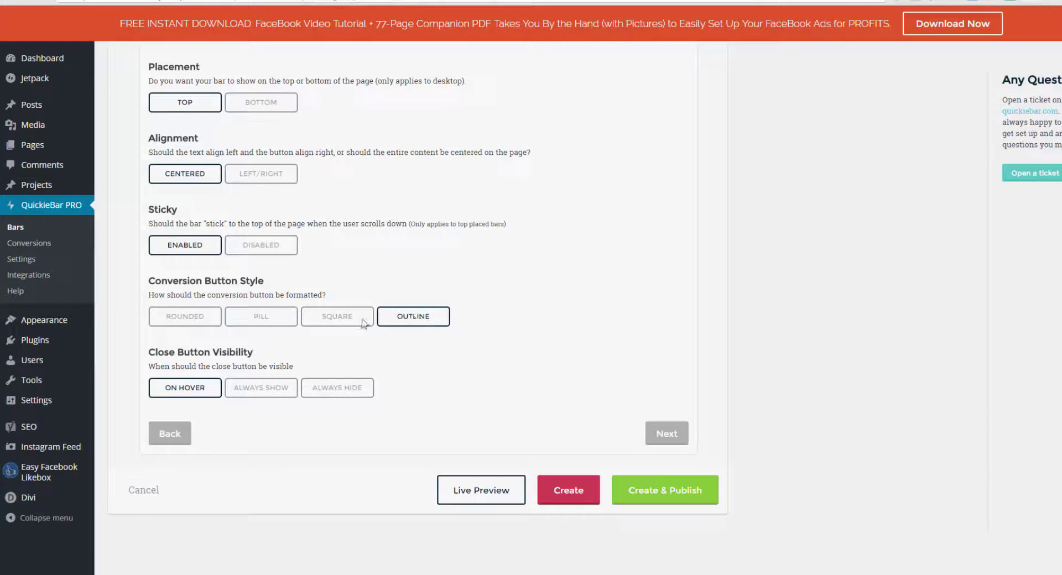
{"action": "left_click", "coordinate": [202, 326]}
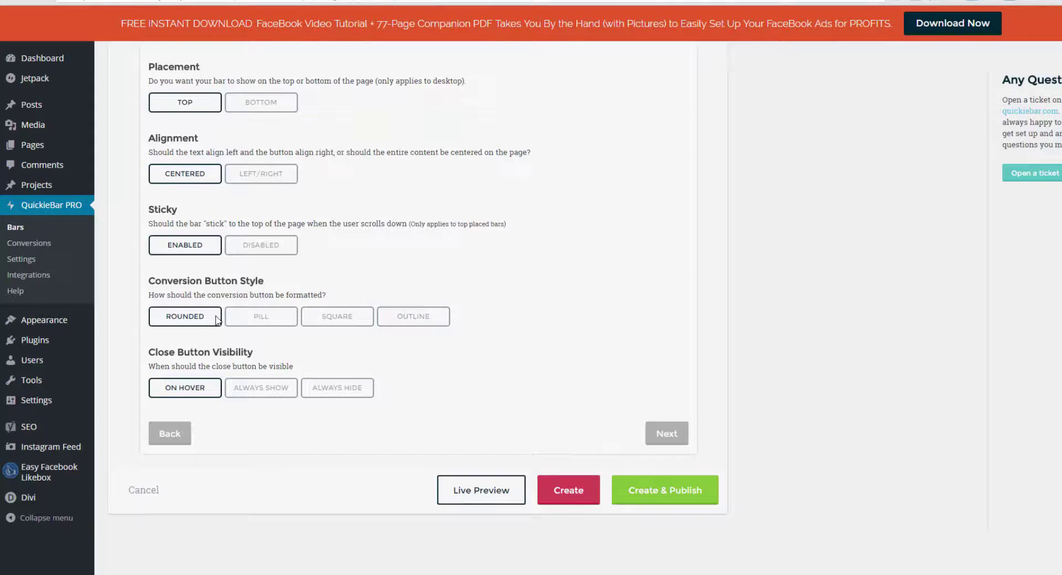
{"action": "left_click", "coordinate": [245, 322]}
{"action": "left_click", "coordinate": [327, 320]}
{"action": "left_click", "coordinate": [269, 325]}
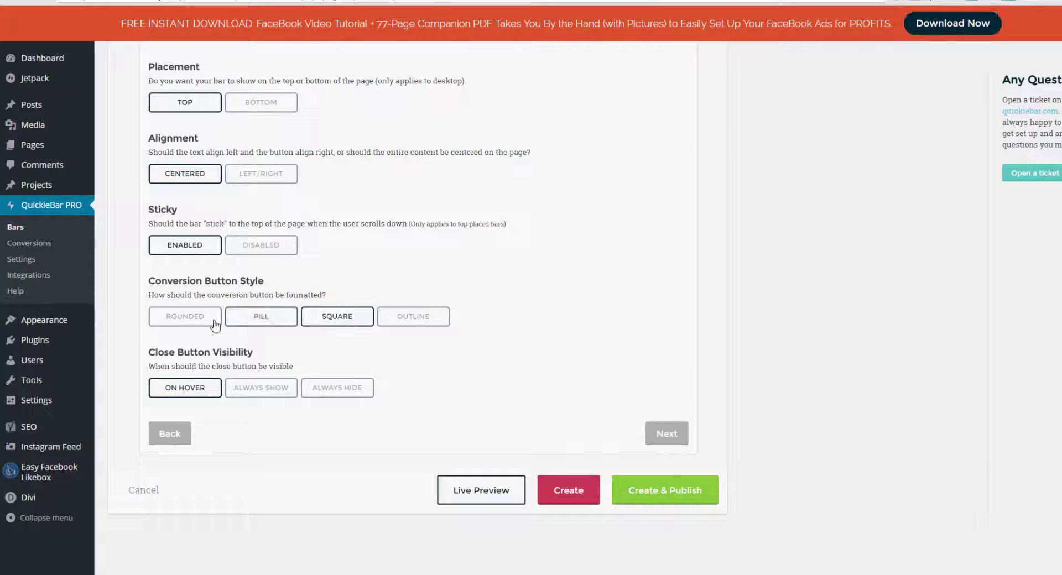
{"action": "left_click", "coordinate": [202, 325]}
{"action": "left_click", "coordinate": [259, 324]}
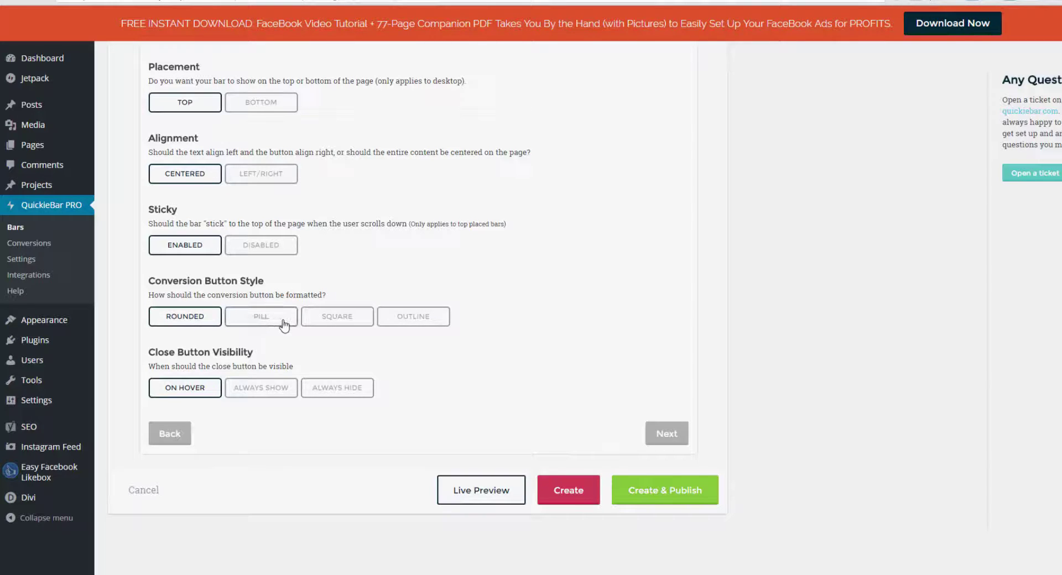
{"action": "left_click", "coordinate": [343, 324]}
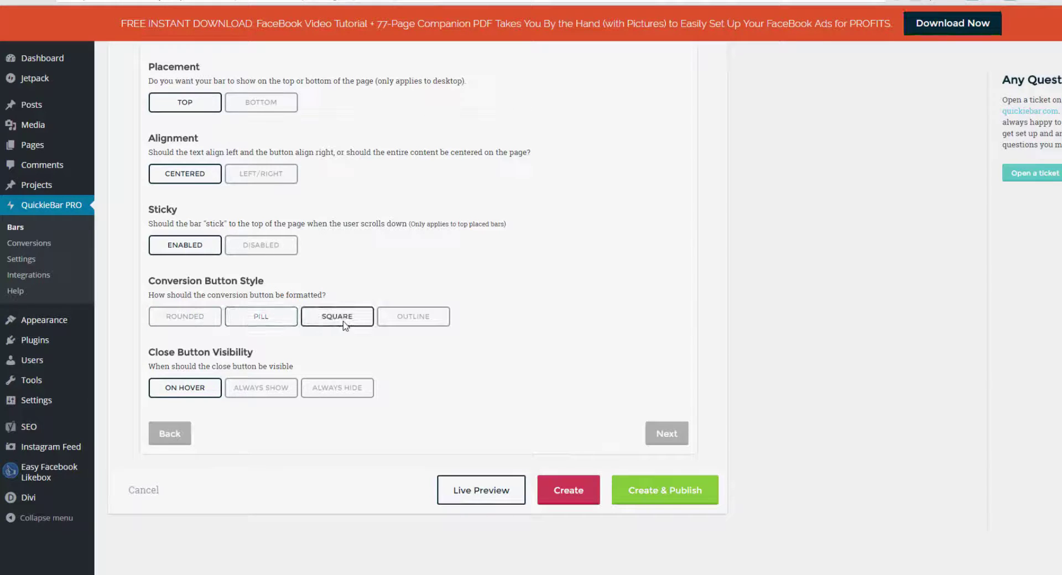
{"action": "left_click", "coordinate": [215, 321]}
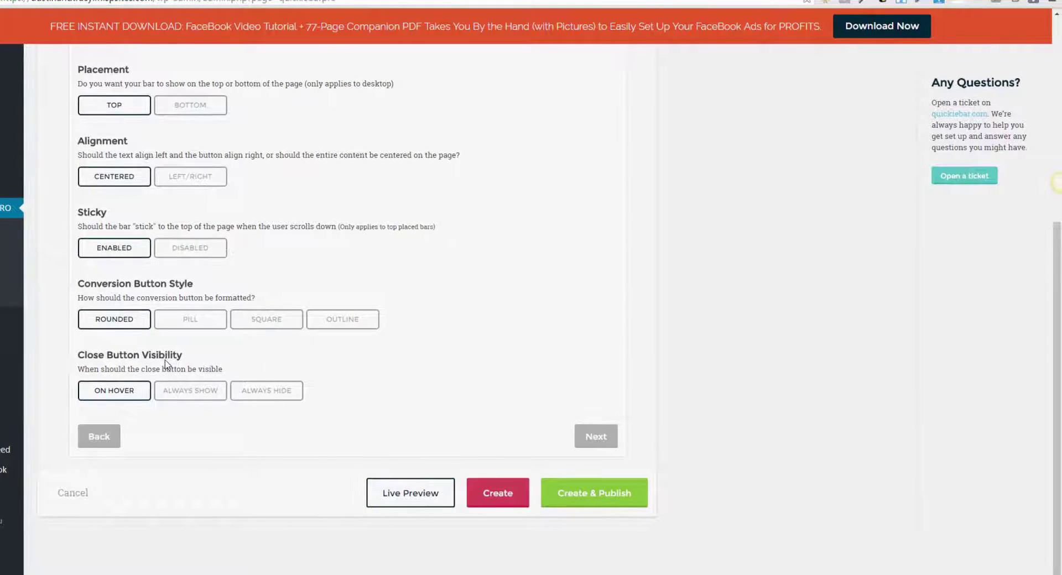
Step: Try Always Show and Always Hide for the close button, return it to On Hover, and proceed to the visibility settings
{"action": "left_click", "coordinate": [183, 395]}
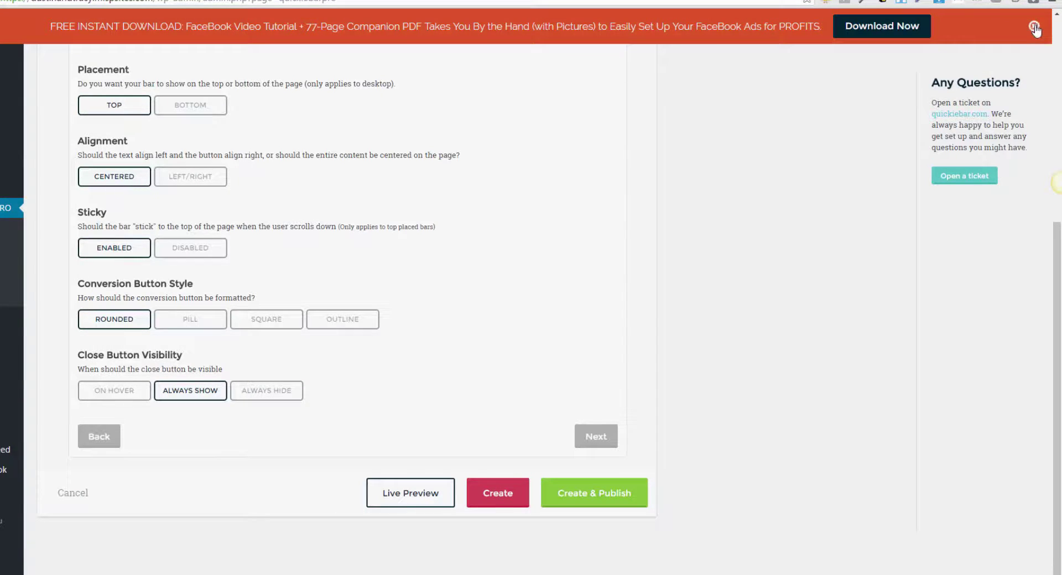
{"action": "left_click", "coordinate": [282, 396]}
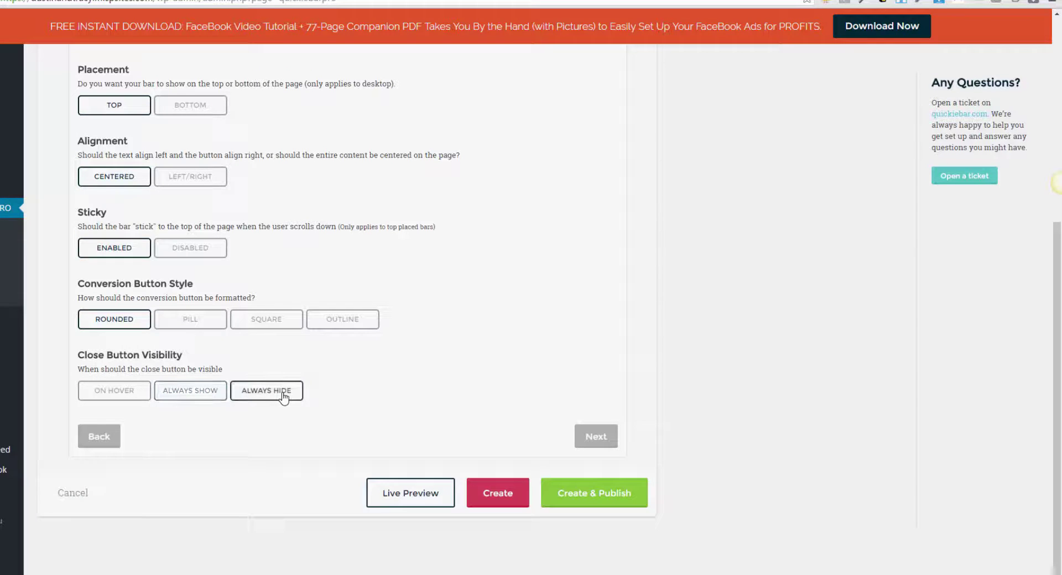
{"action": "left_click", "coordinate": [109, 392]}
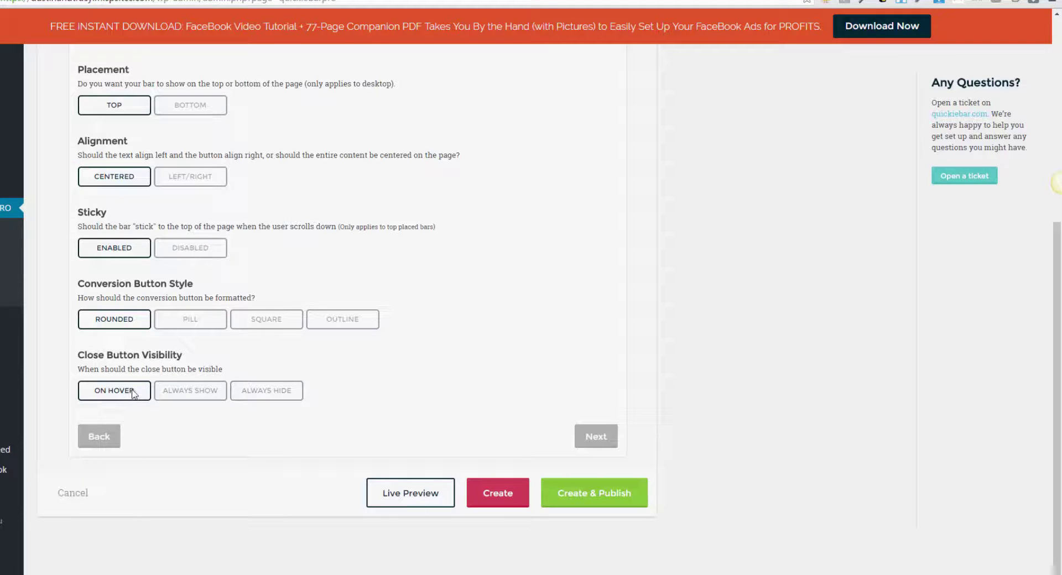
{"action": "mouse_move", "coordinate": [567, 33]}
{"action": "left_click", "coordinate": [594, 437]}
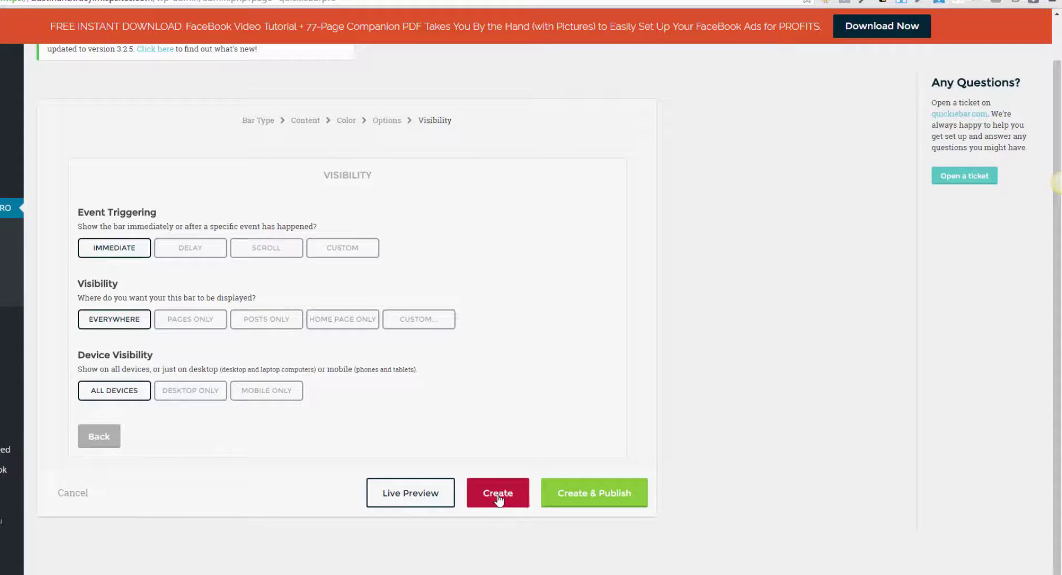
Step: Open a live preview of the bar on the website and check it while looking through the home page
{"action": "left_click", "coordinate": [406, 505]}
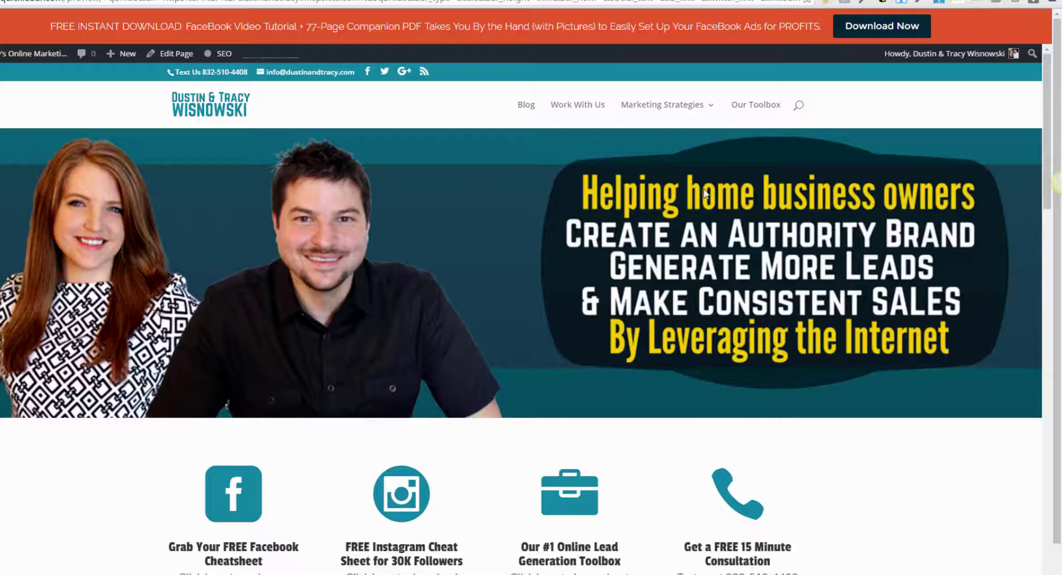
{"action": "scroll", "coordinate": [596, 403], "scroll_direction": "down", "scroll_amount": 10}
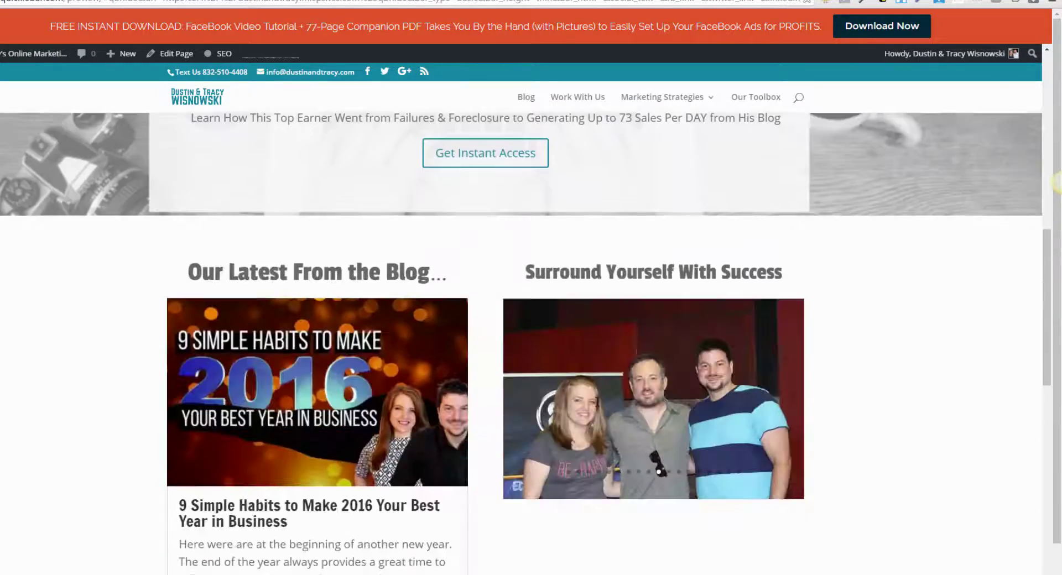
{"action": "scroll", "coordinate": [598, 408], "scroll_direction": "down", "scroll_amount": 6}
{"action": "scroll", "coordinate": [595, 408], "scroll_direction": "up", "scroll_amount": 15}
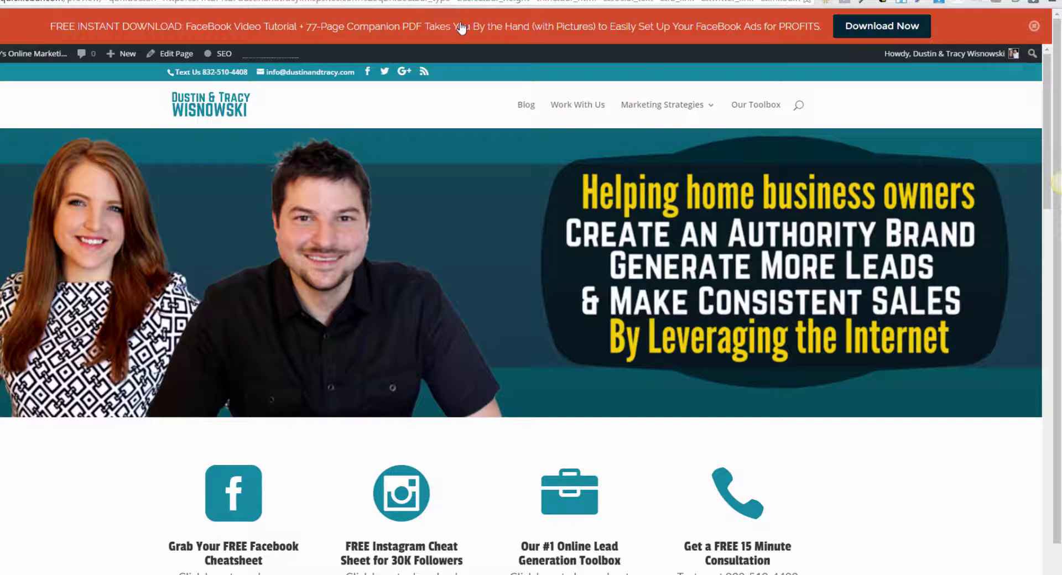
Step: Return from the preview to the bar setup, and create and publish the bar
{"action": "left_click", "coordinate": [646, 0]}
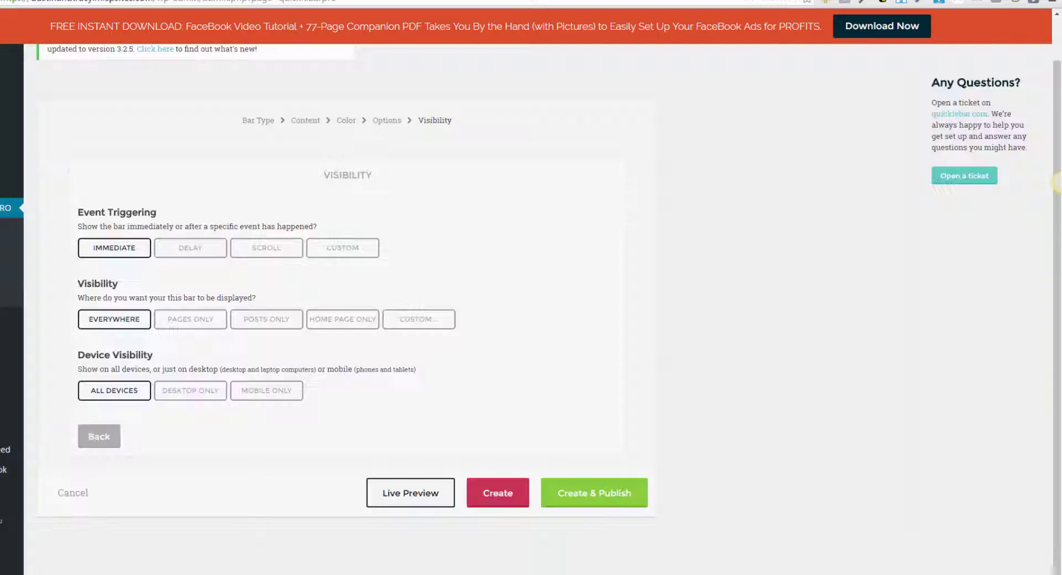
{"action": "left_click", "coordinate": [595, 495]}
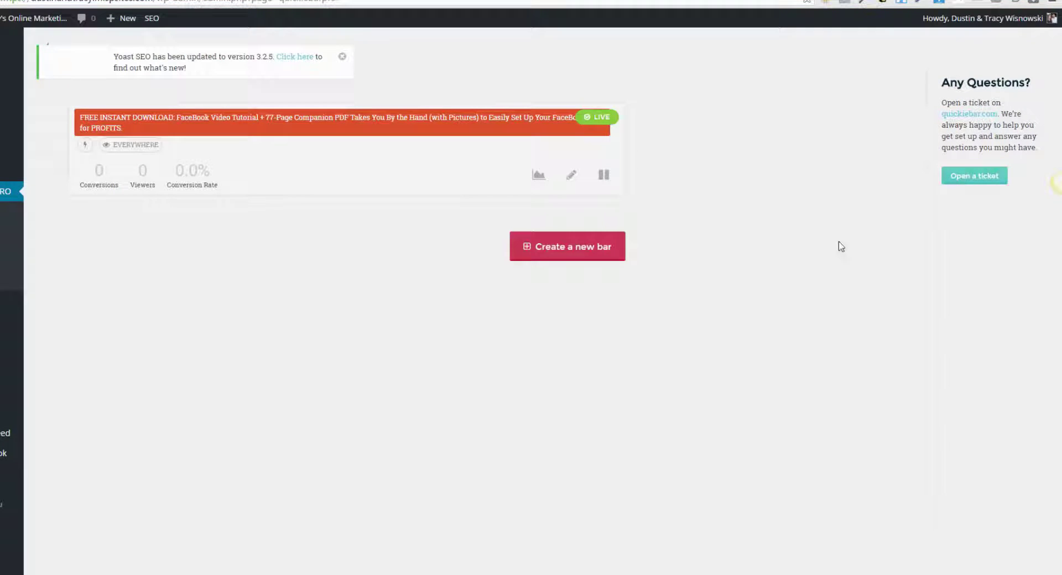